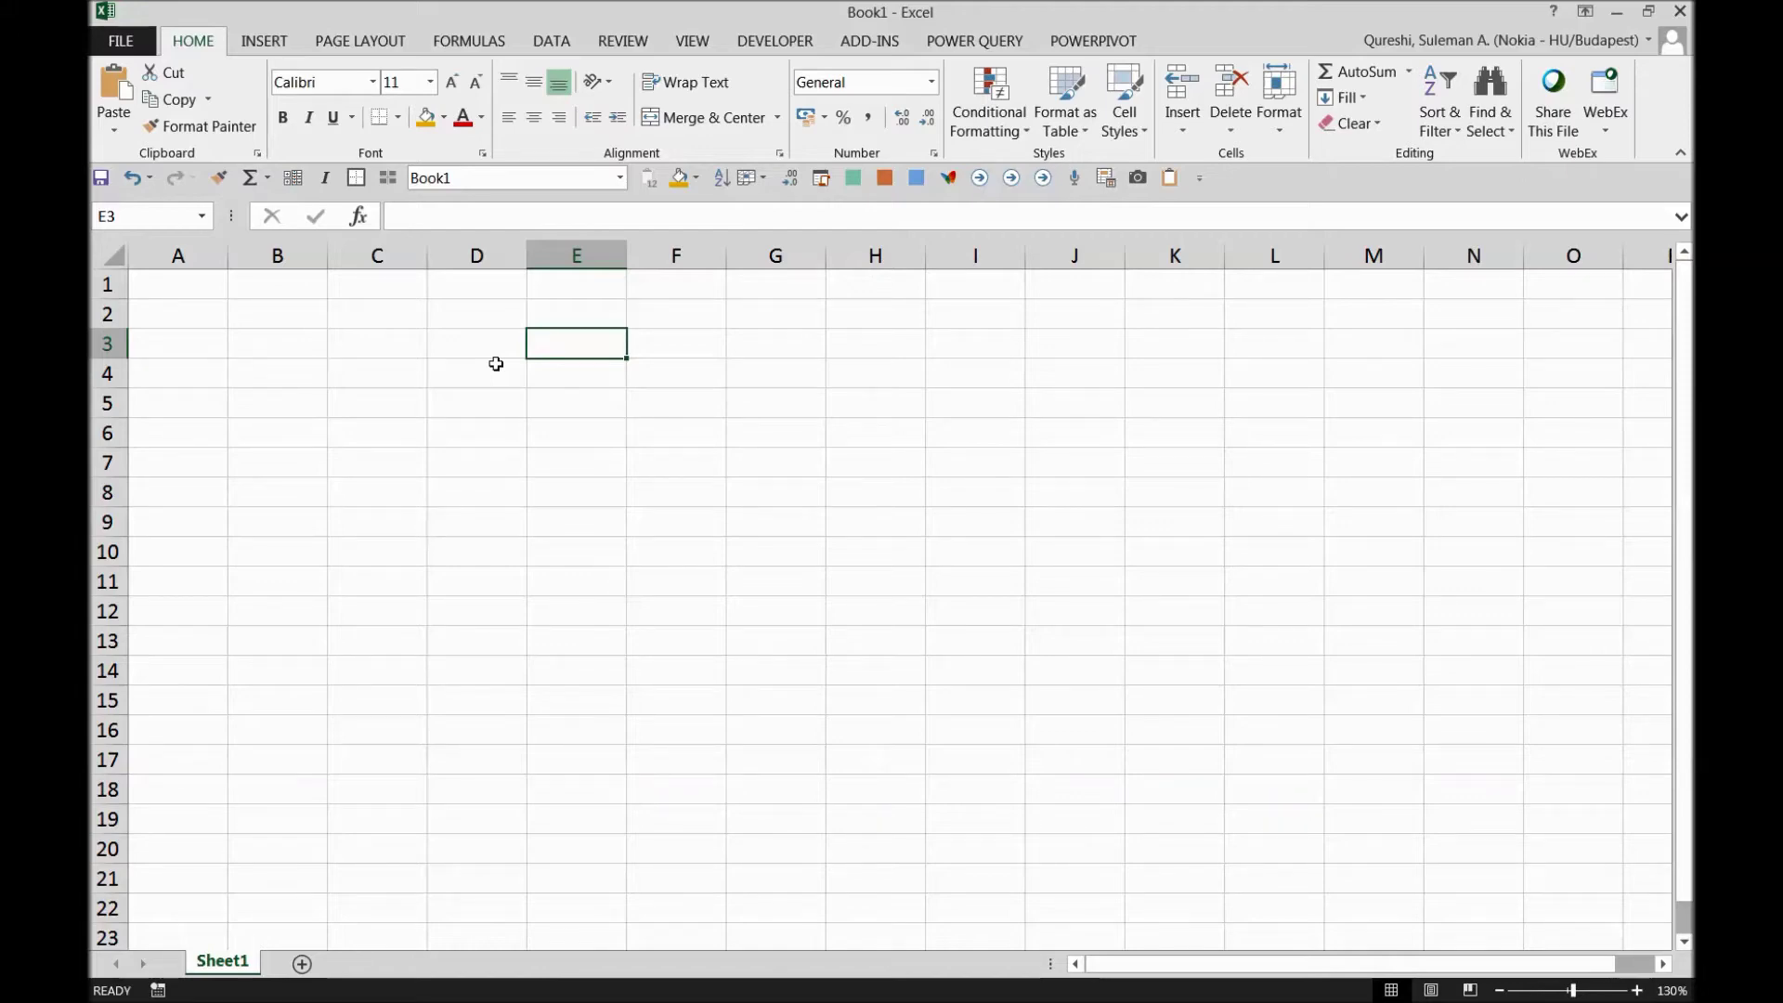
Paste and remove the Alt key picture, cancel a 'play' entry in E3, and show KeyTips
{"action": "key", "text": "ctrl+v"}
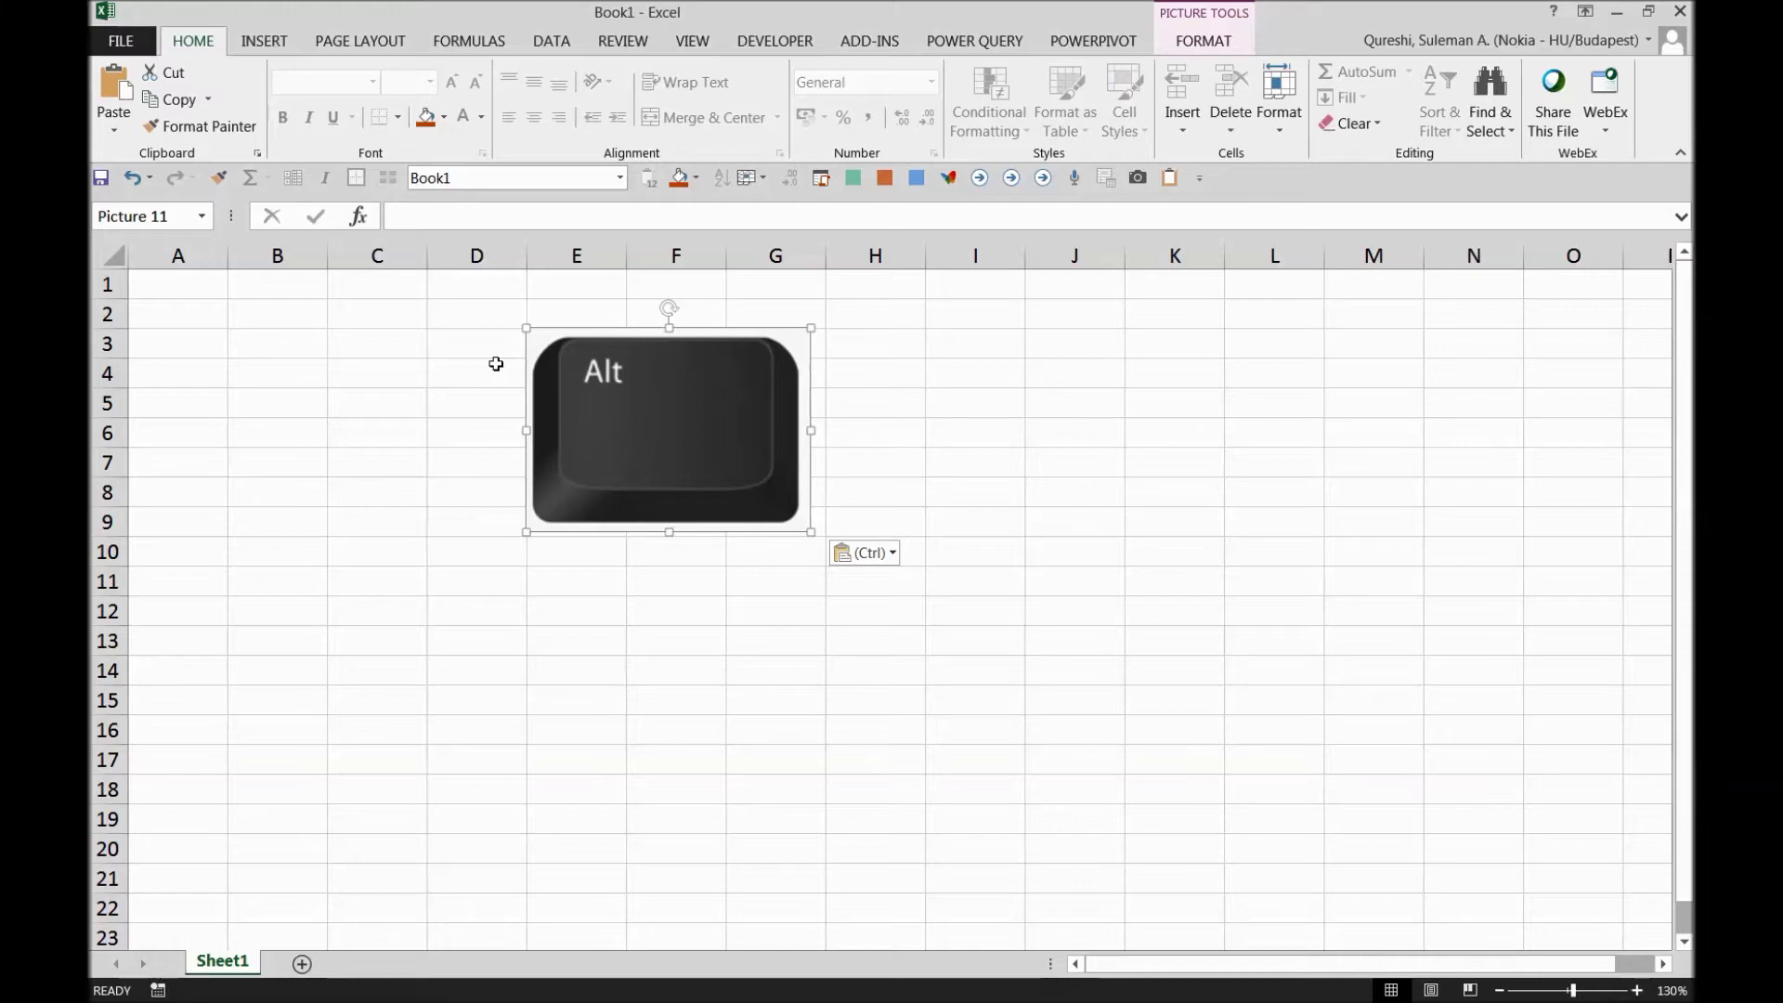
{"action": "key", "text": "Delete"}
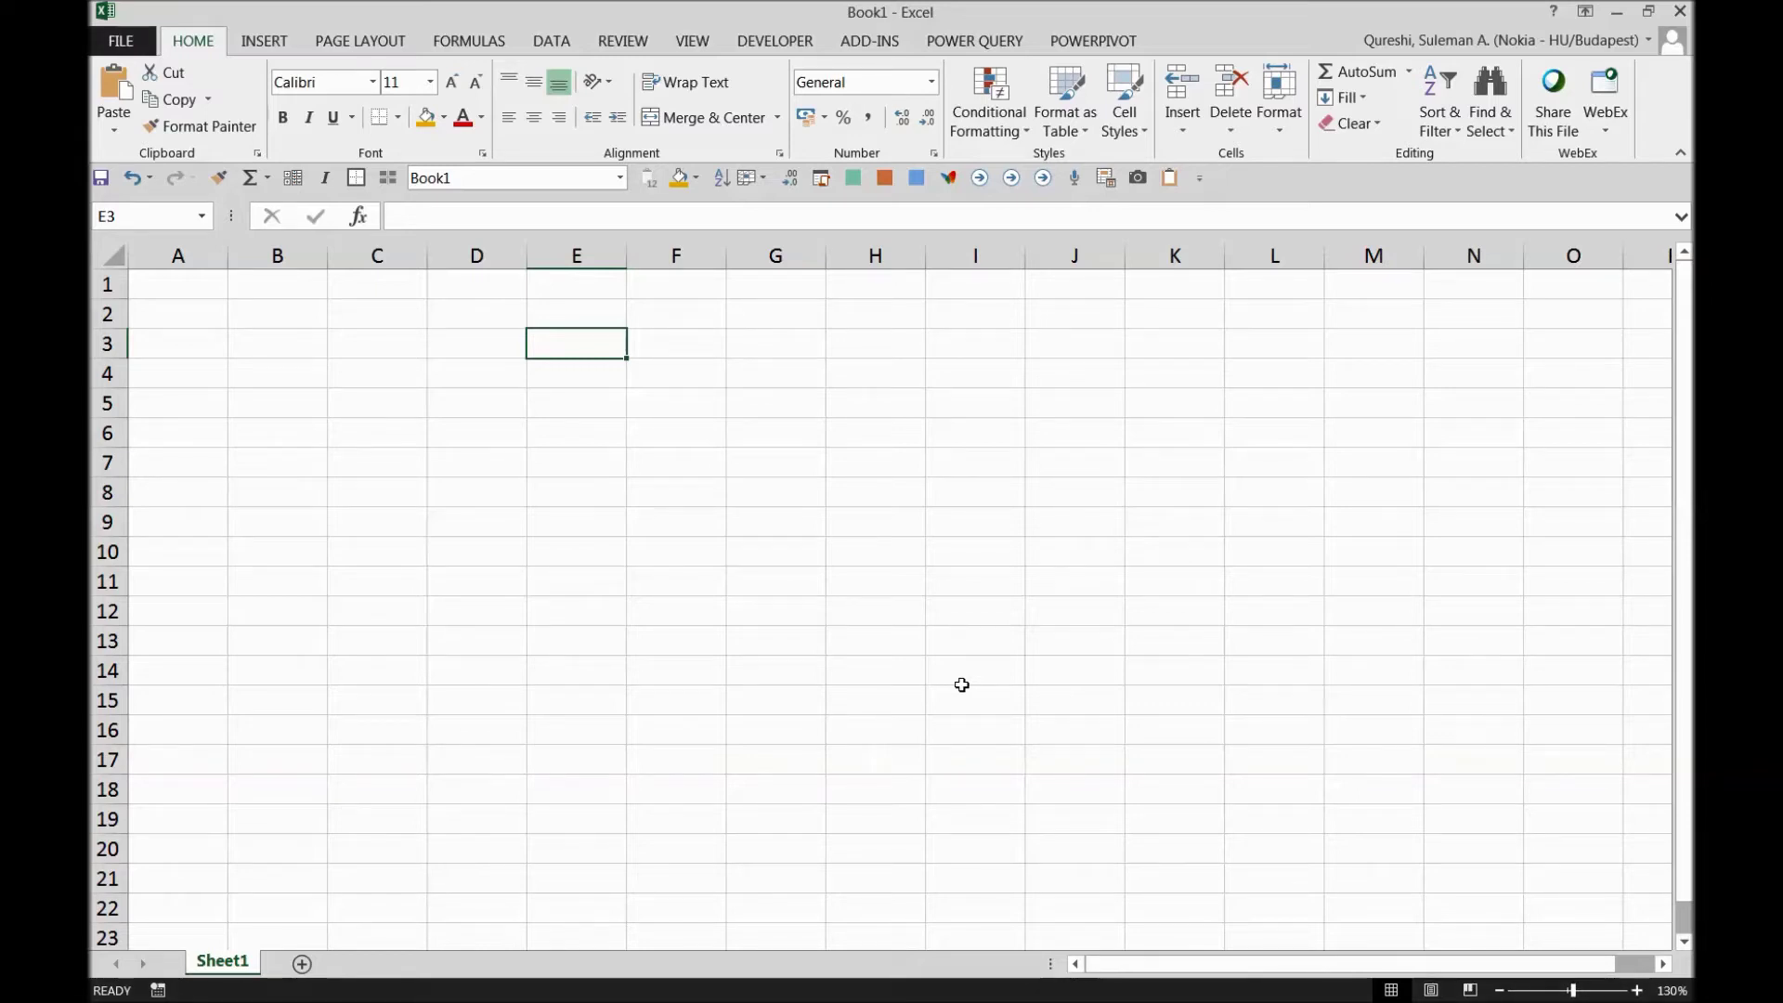
{"action": "type", "text": "play"}
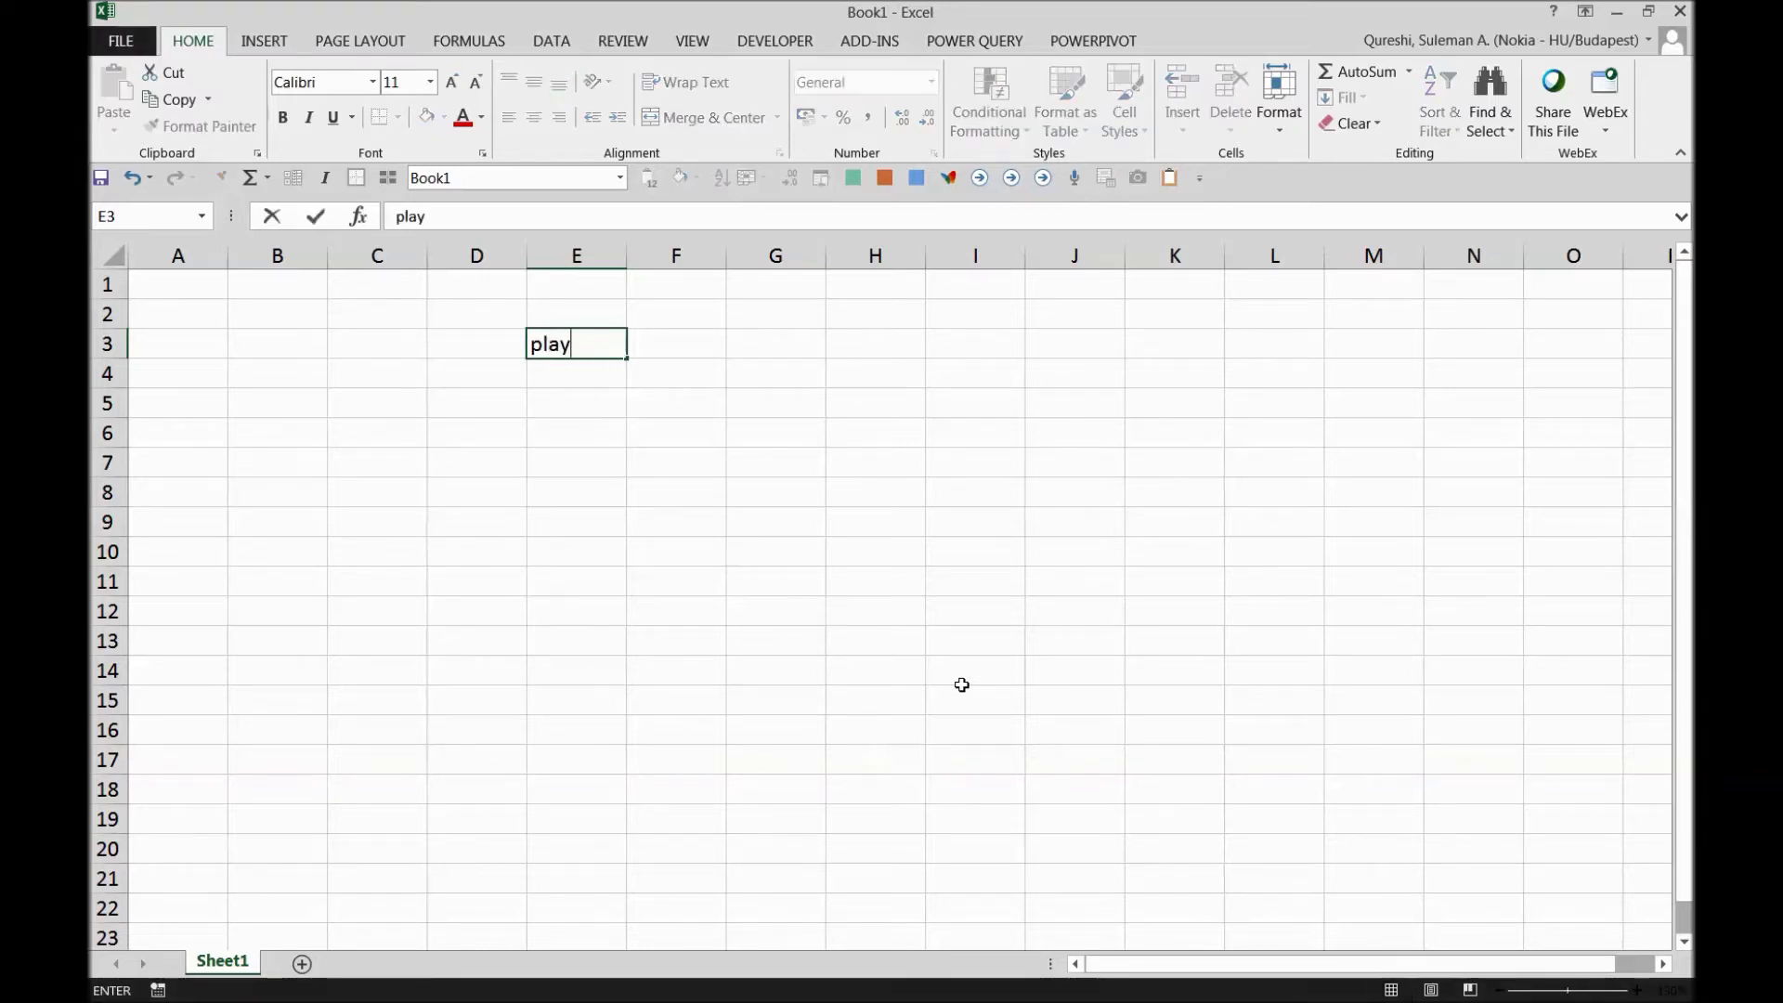
{"action": "key", "text": "Escape"}
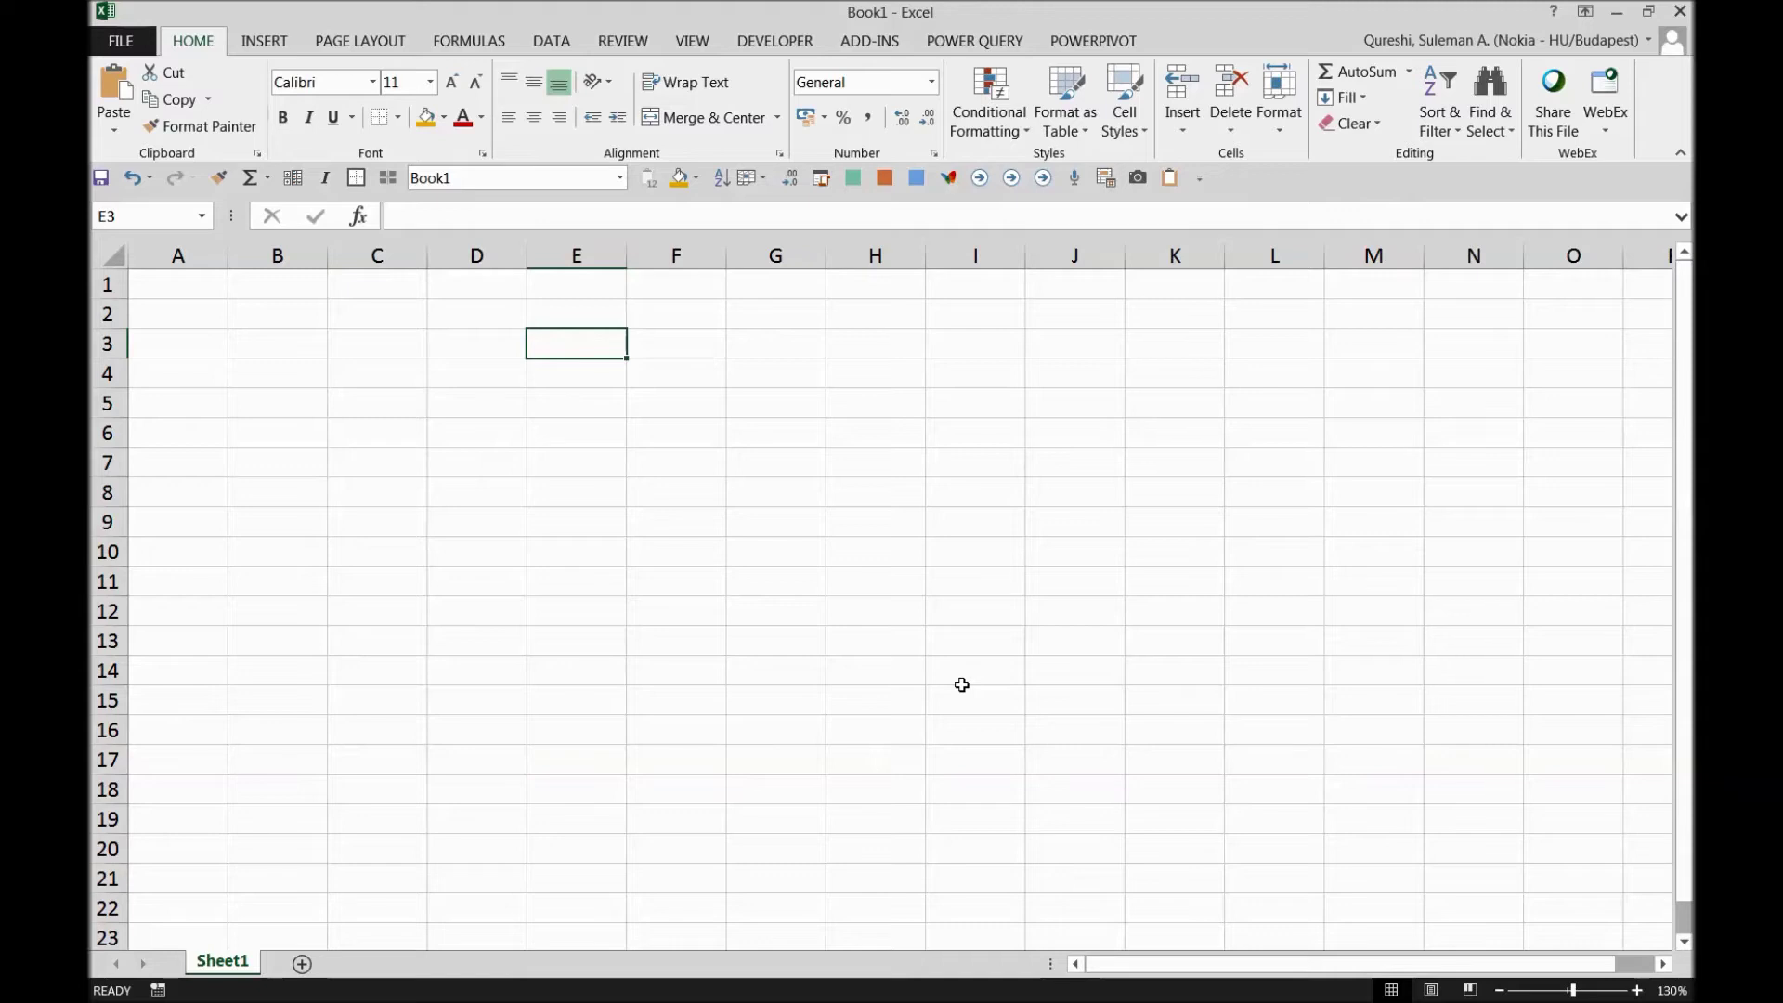
{"action": "key", "text": "alt"}
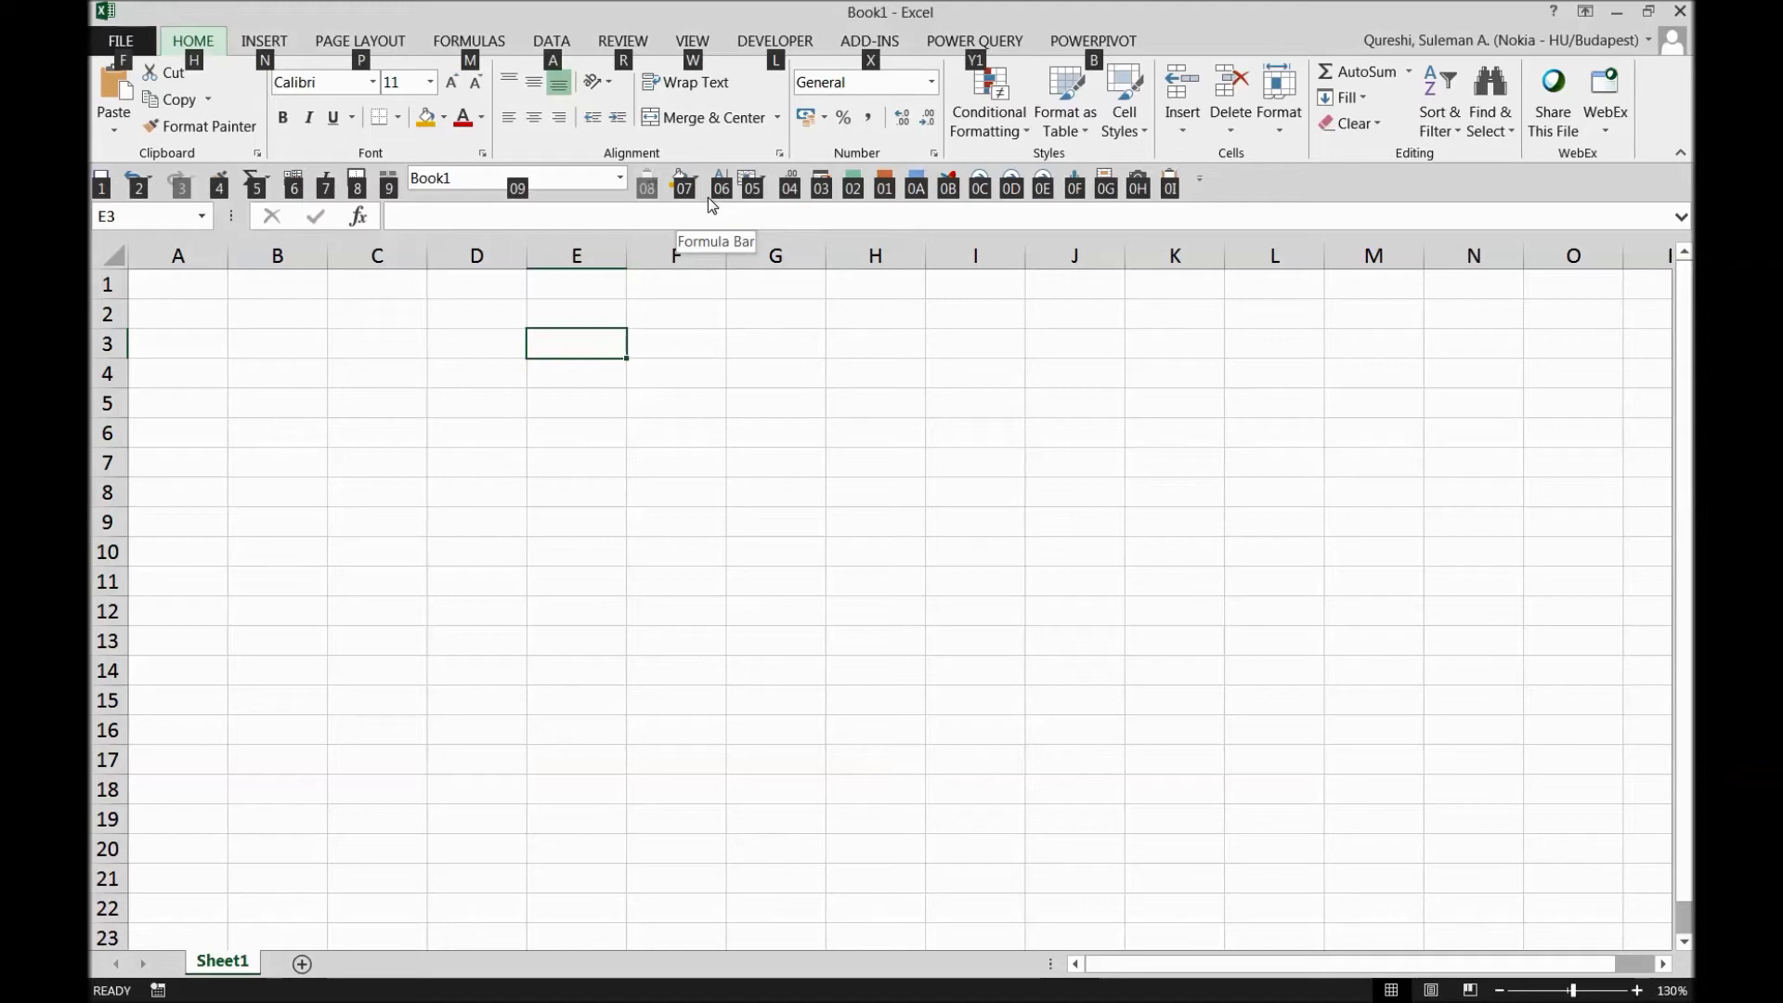
Toggle KeyTips off and on, then open the Quick Access Toolbar fill colour palette with 07
{"action": "key", "text": "alt"}
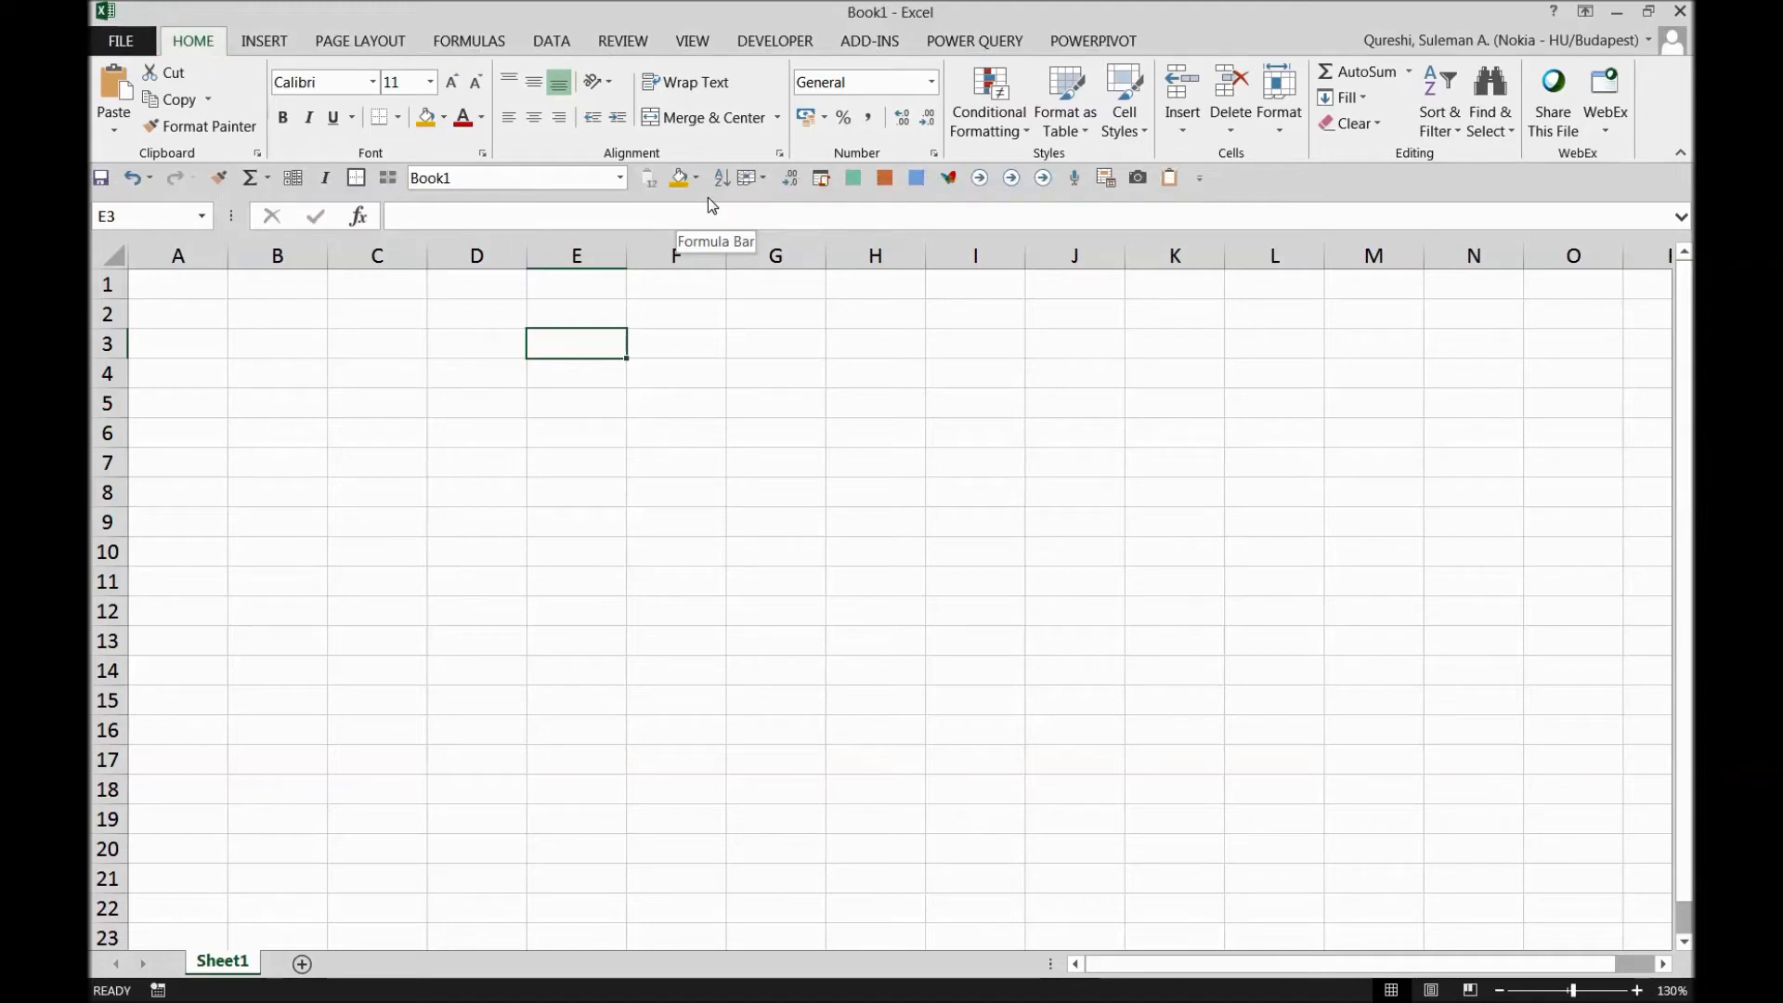
{"action": "key", "text": "alt"}
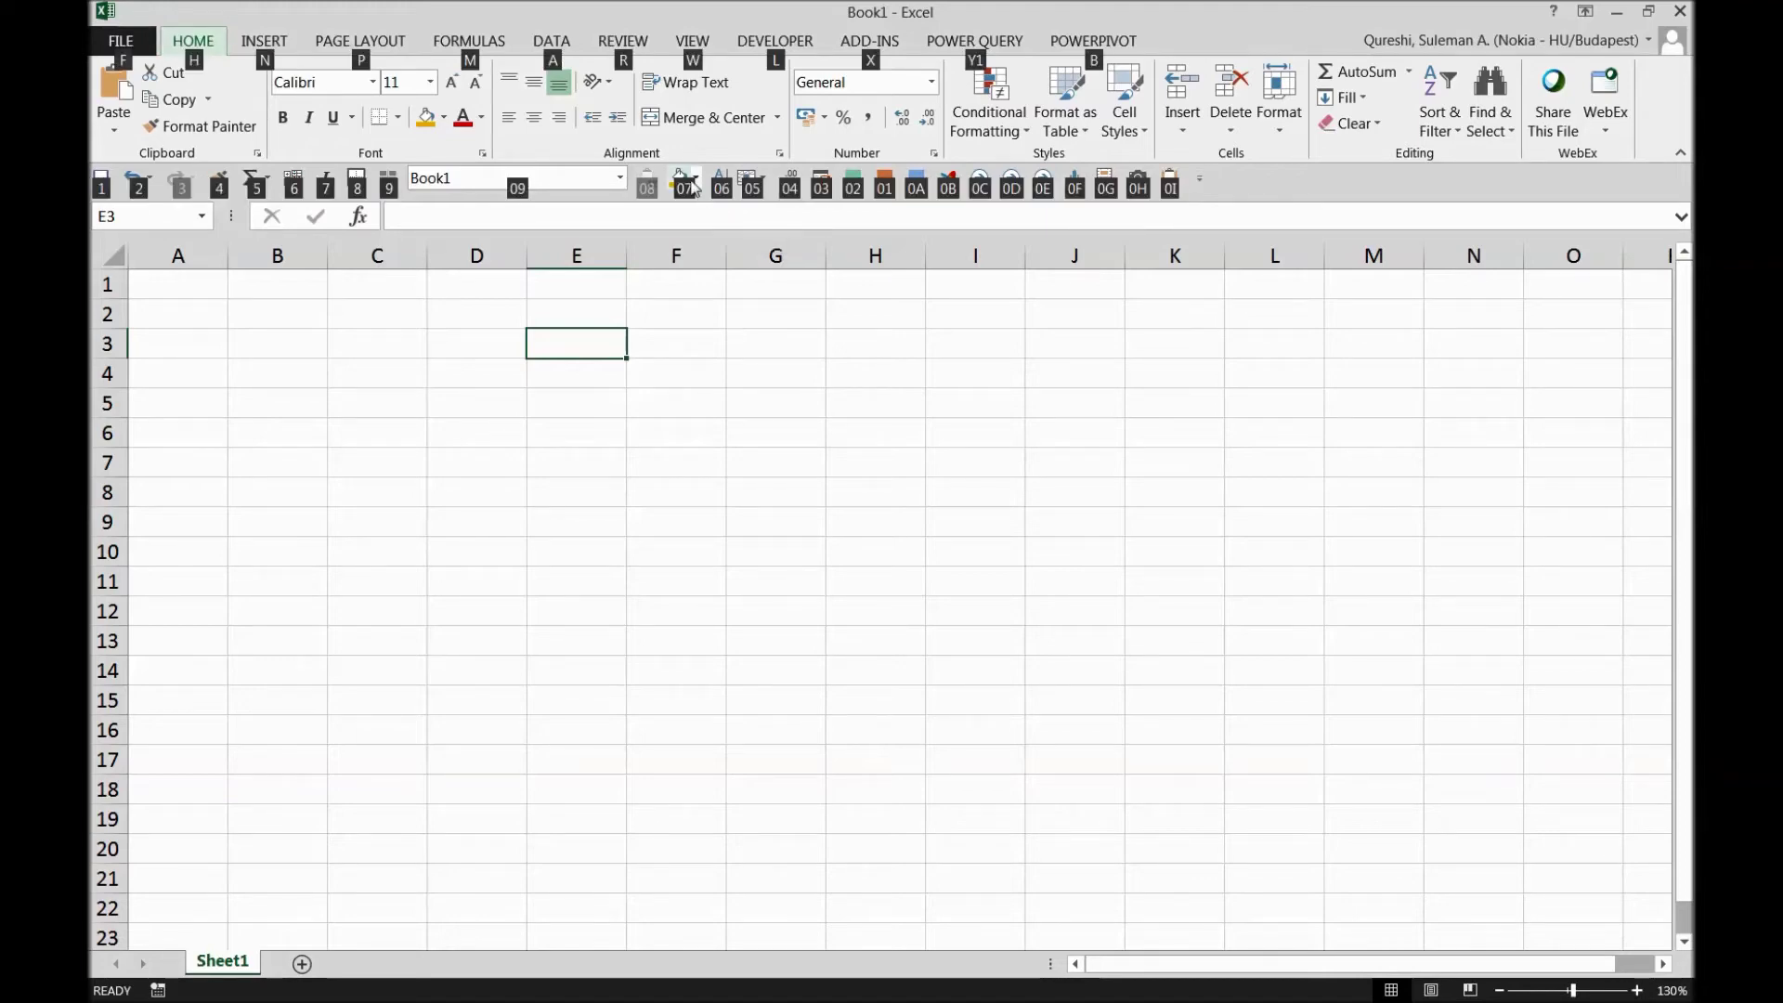
{"action": "key", "text": "0"}
{"action": "key", "text": "7"}
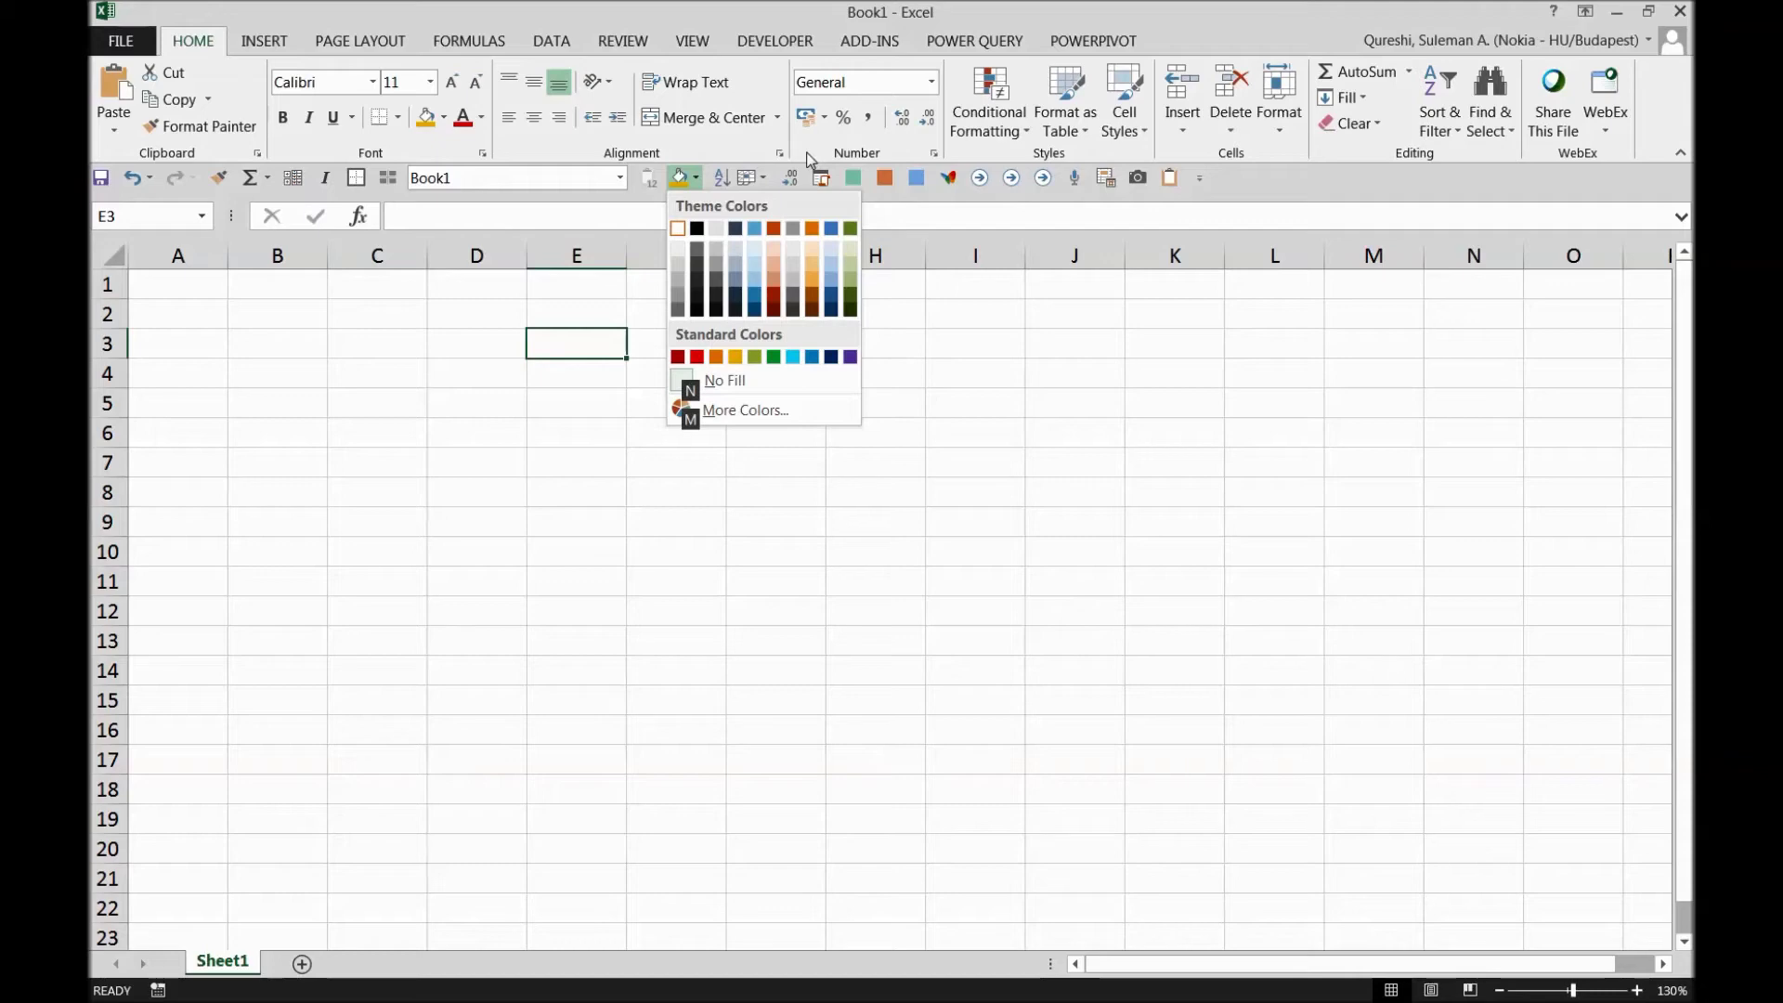
Open the More Colors dialog and switch between its Standard and Custom tabs
{"action": "key", "text": "m"}
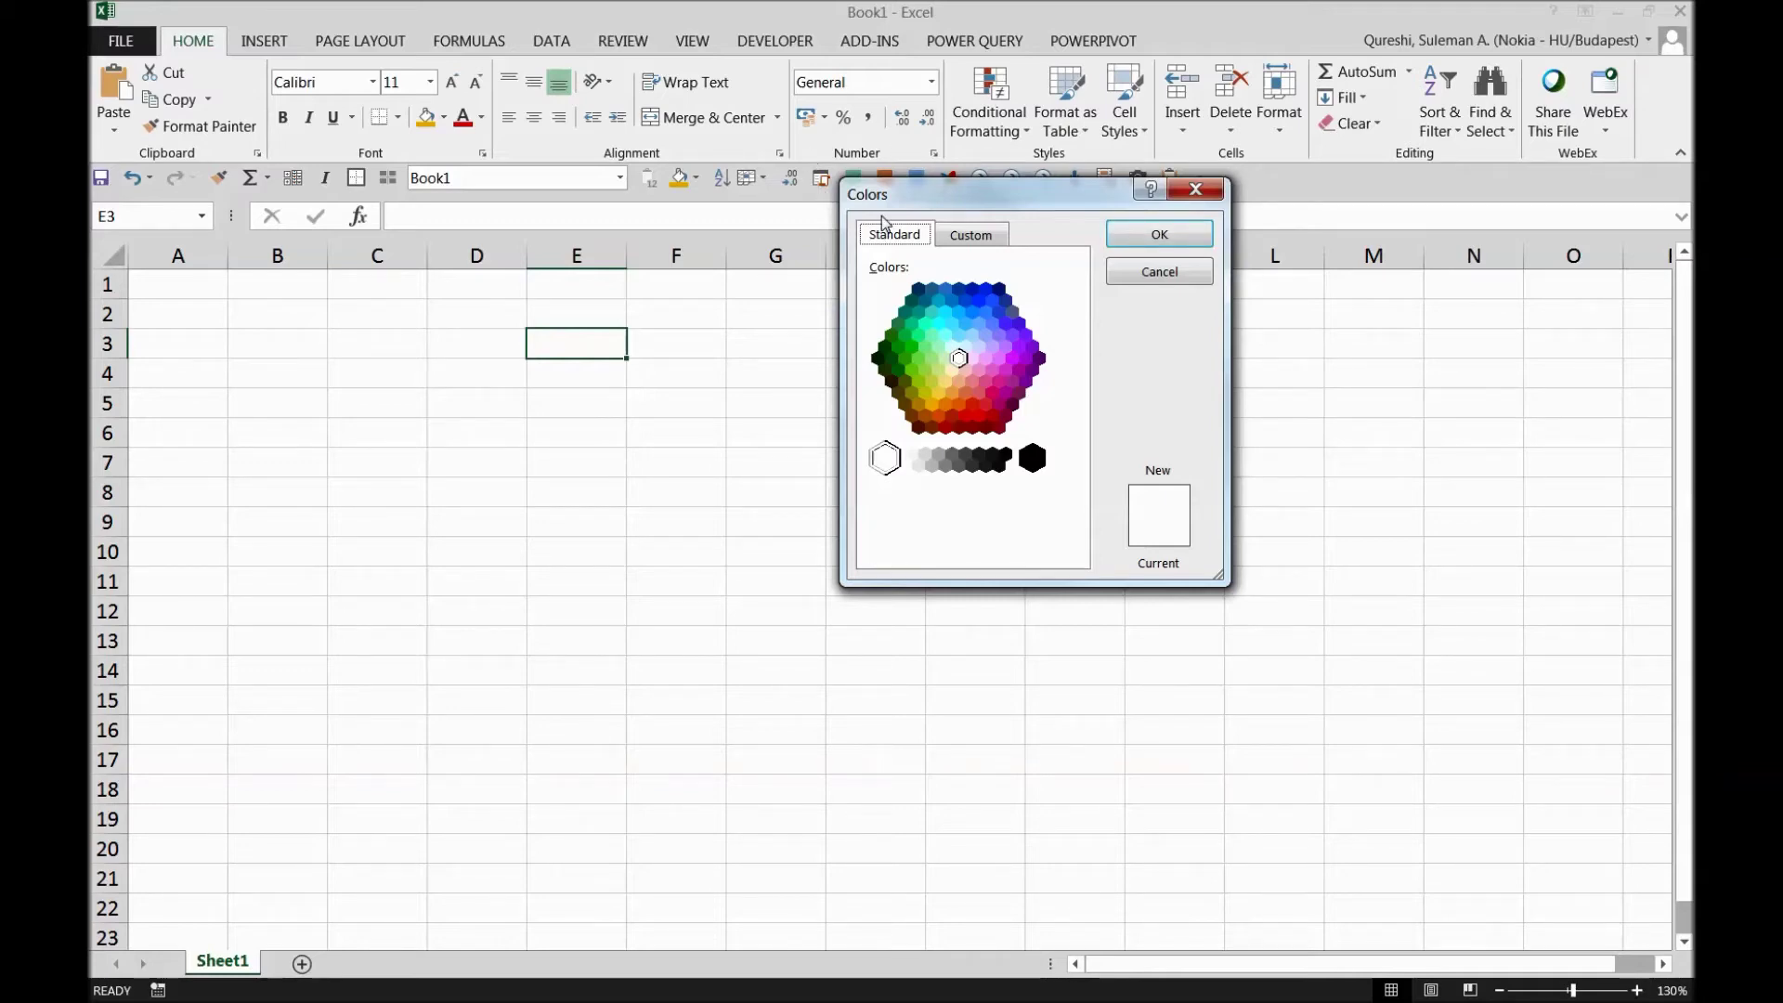
{"action": "key", "text": "ctrl+Tab"}
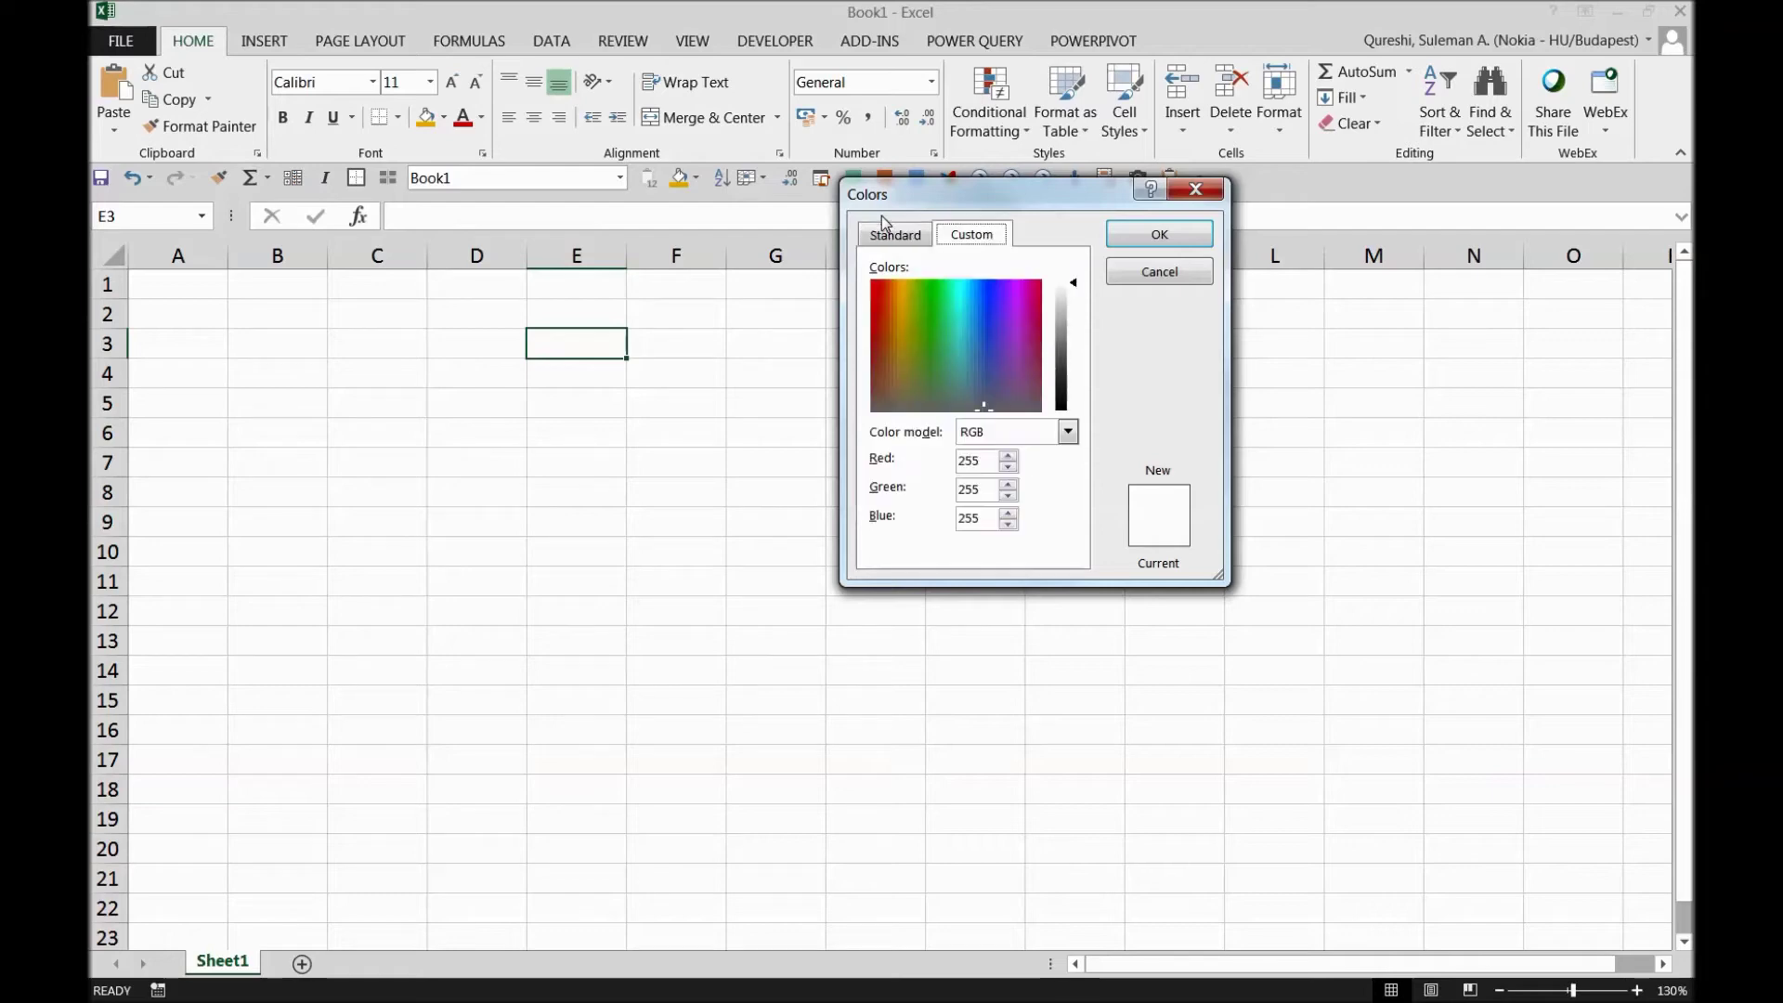
{"action": "key", "text": "ctrl+Tab"}
{"action": "key", "text": "ctrl+Tab"}
{"action": "key", "text": "ctrl+Tab"}
{"action": "key", "text": "Tab"}
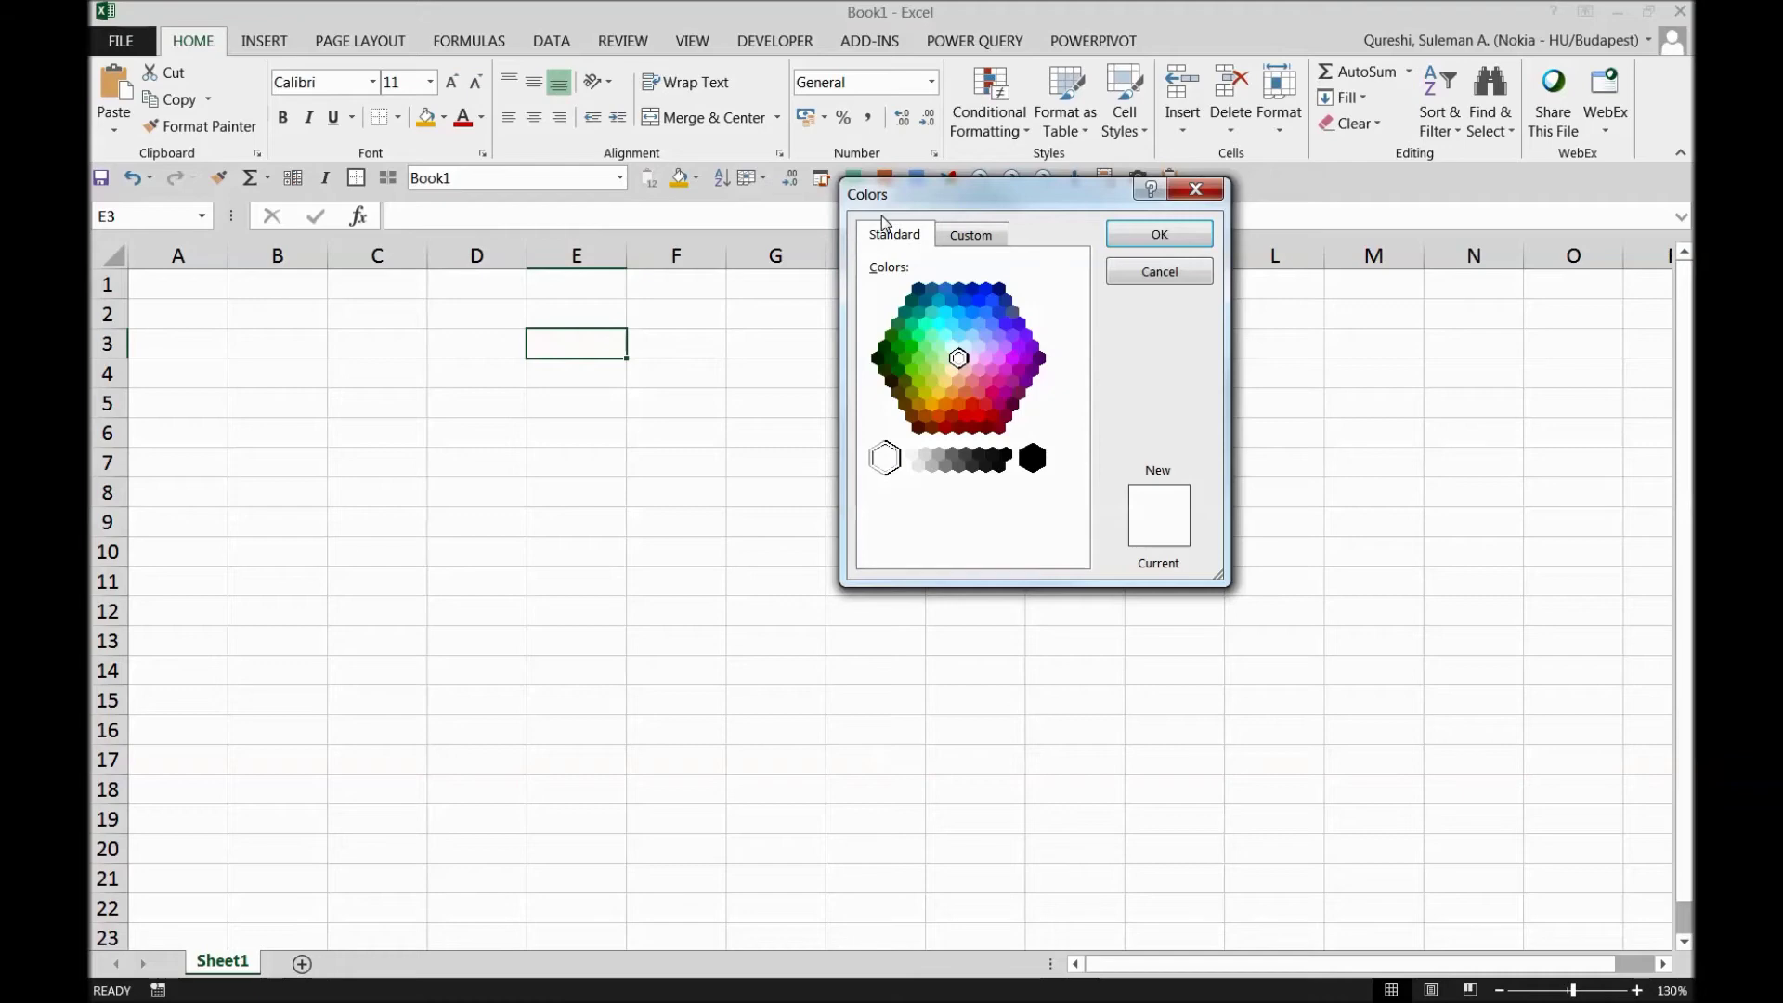
Close the Colors dialog without applying a fill and switch to the Data tab via KeyTips
{"action": "key", "text": "Escape"}
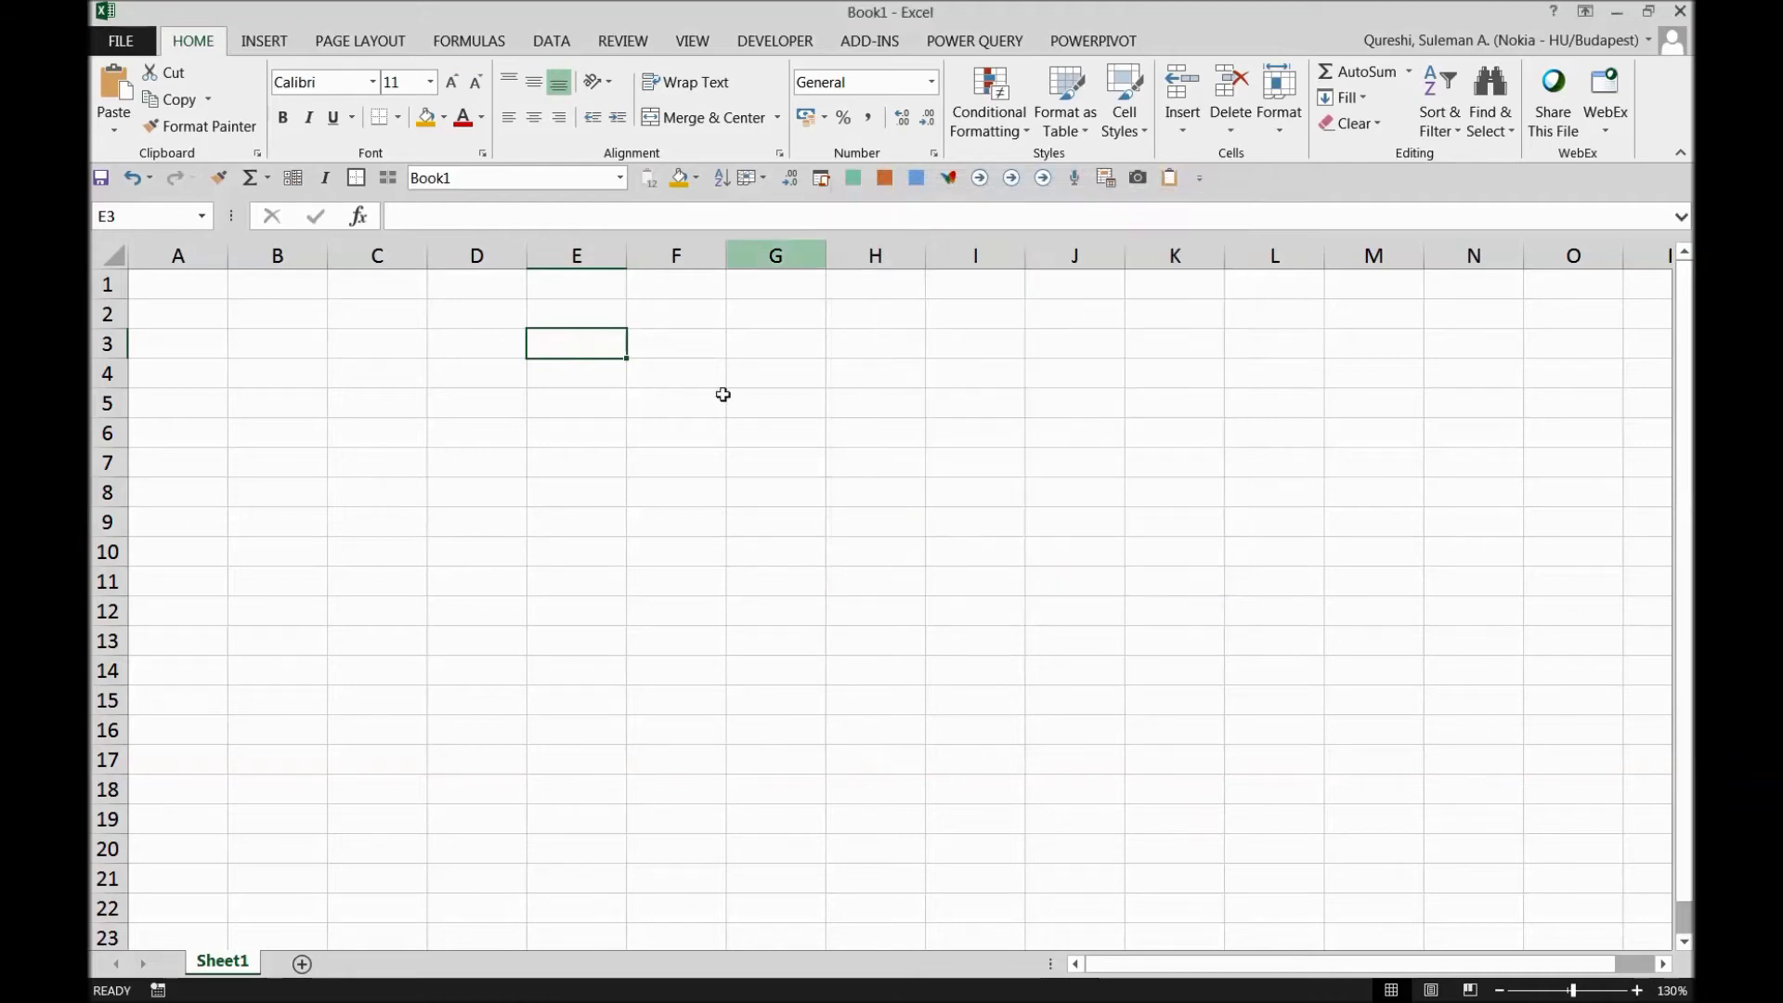
{"action": "key", "text": "alt"}
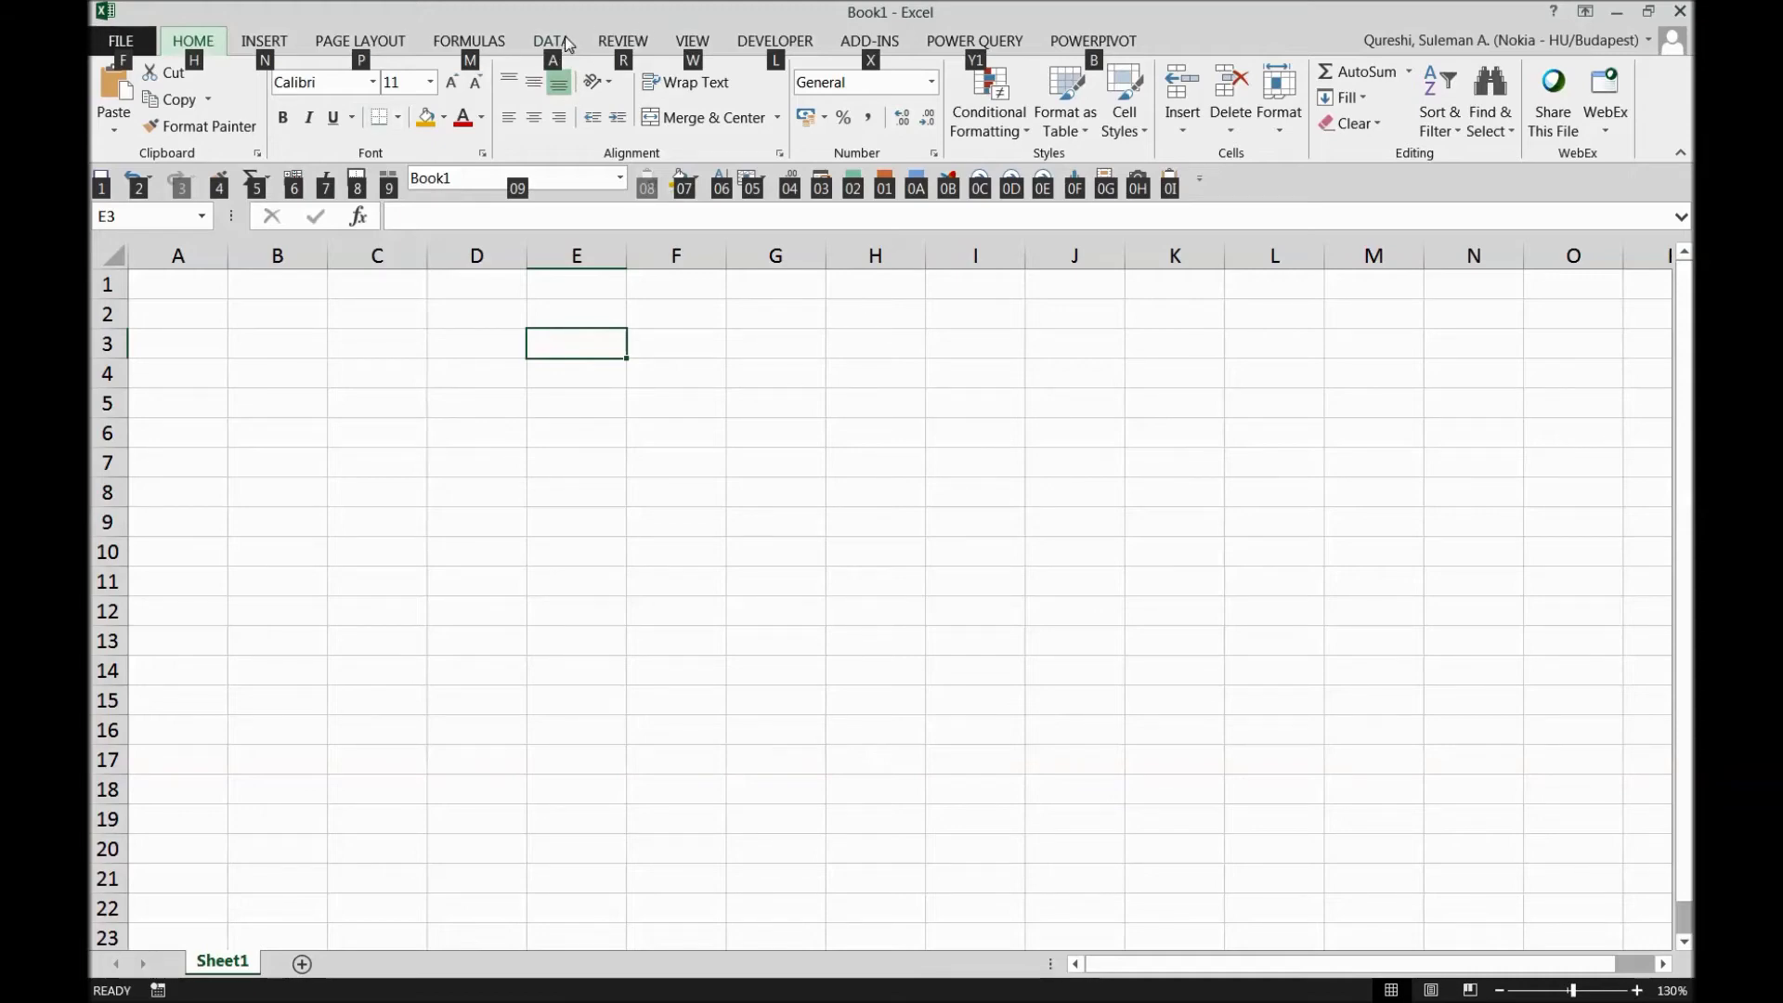
{"action": "key", "text": "a"}
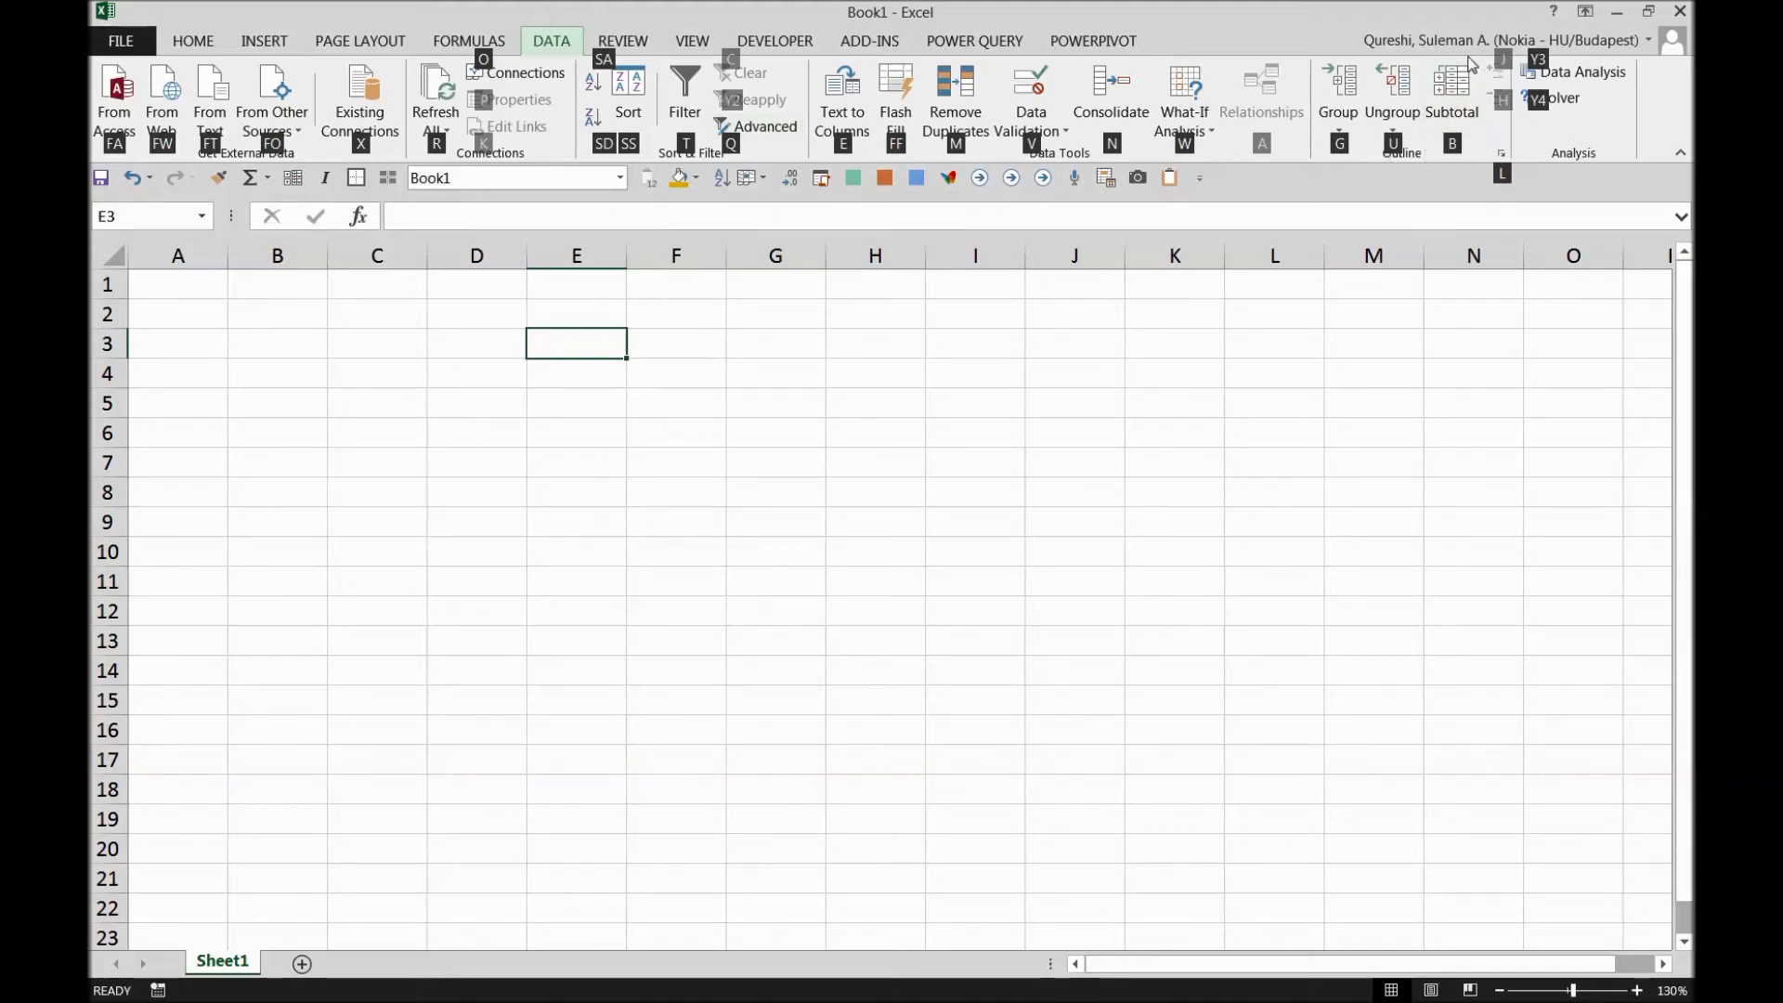
Try the Data command on KeyTip B, dismiss its warning, and select cell G5
{"action": "key", "text": "b"}
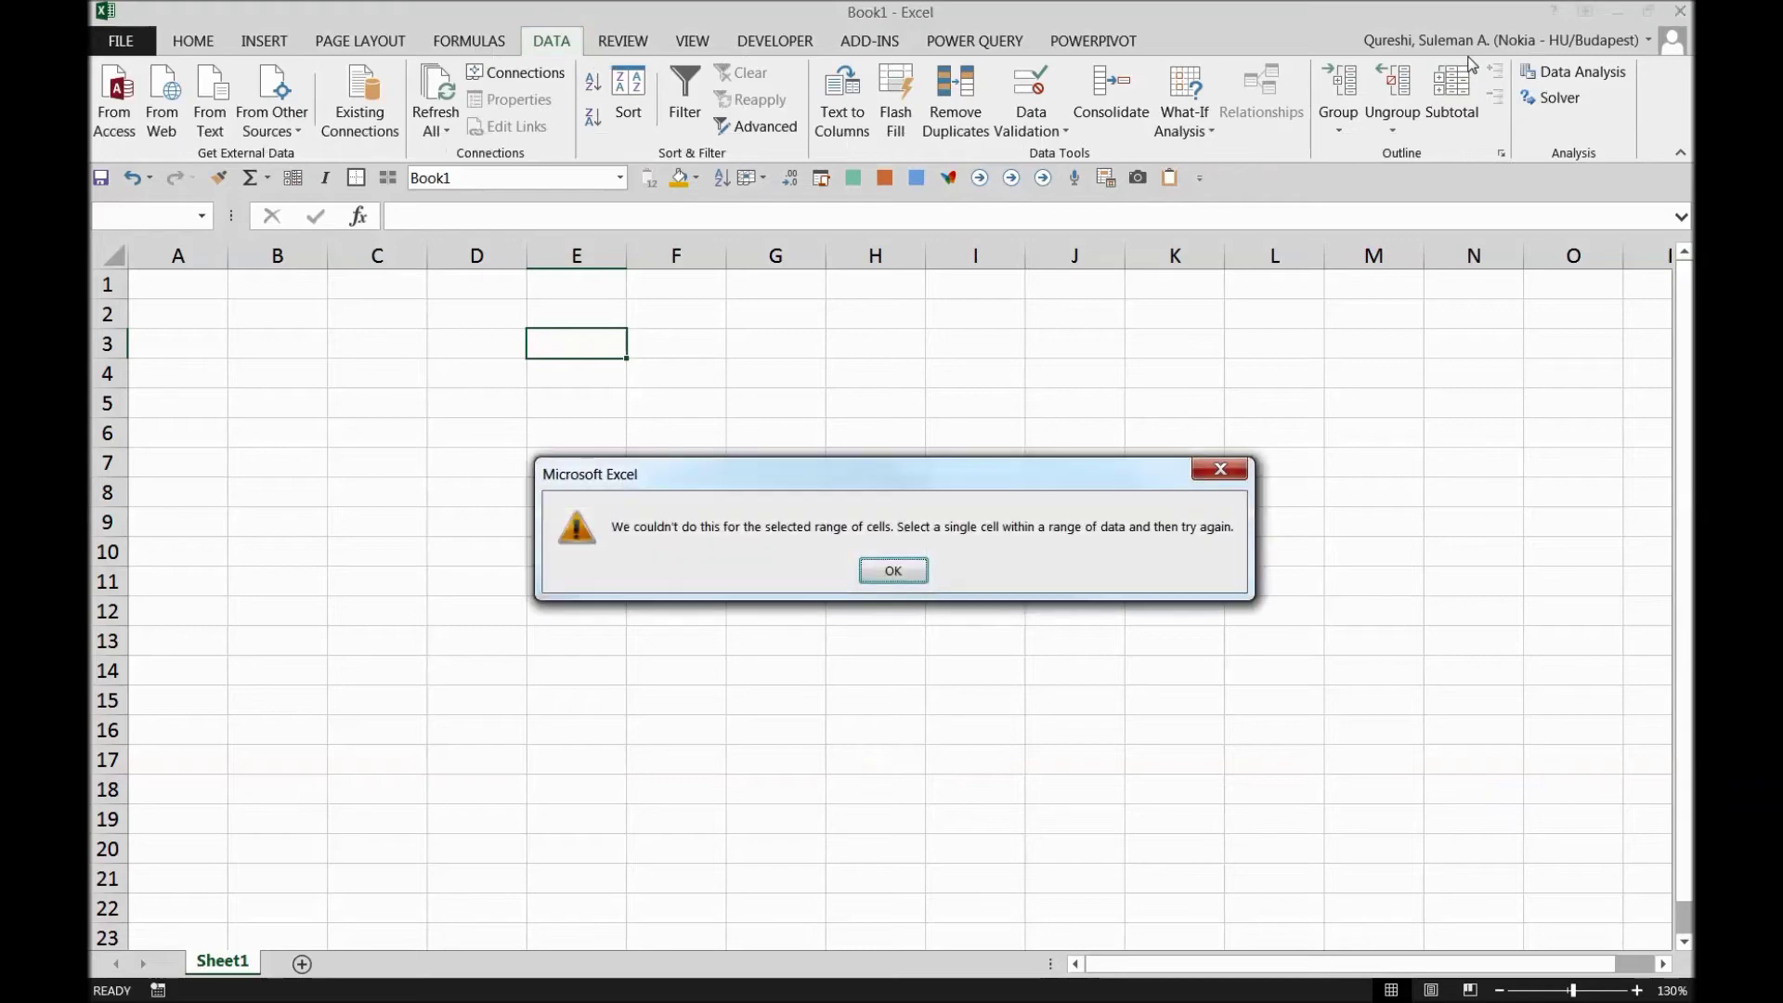
{"action": "key", "text": "Return"}
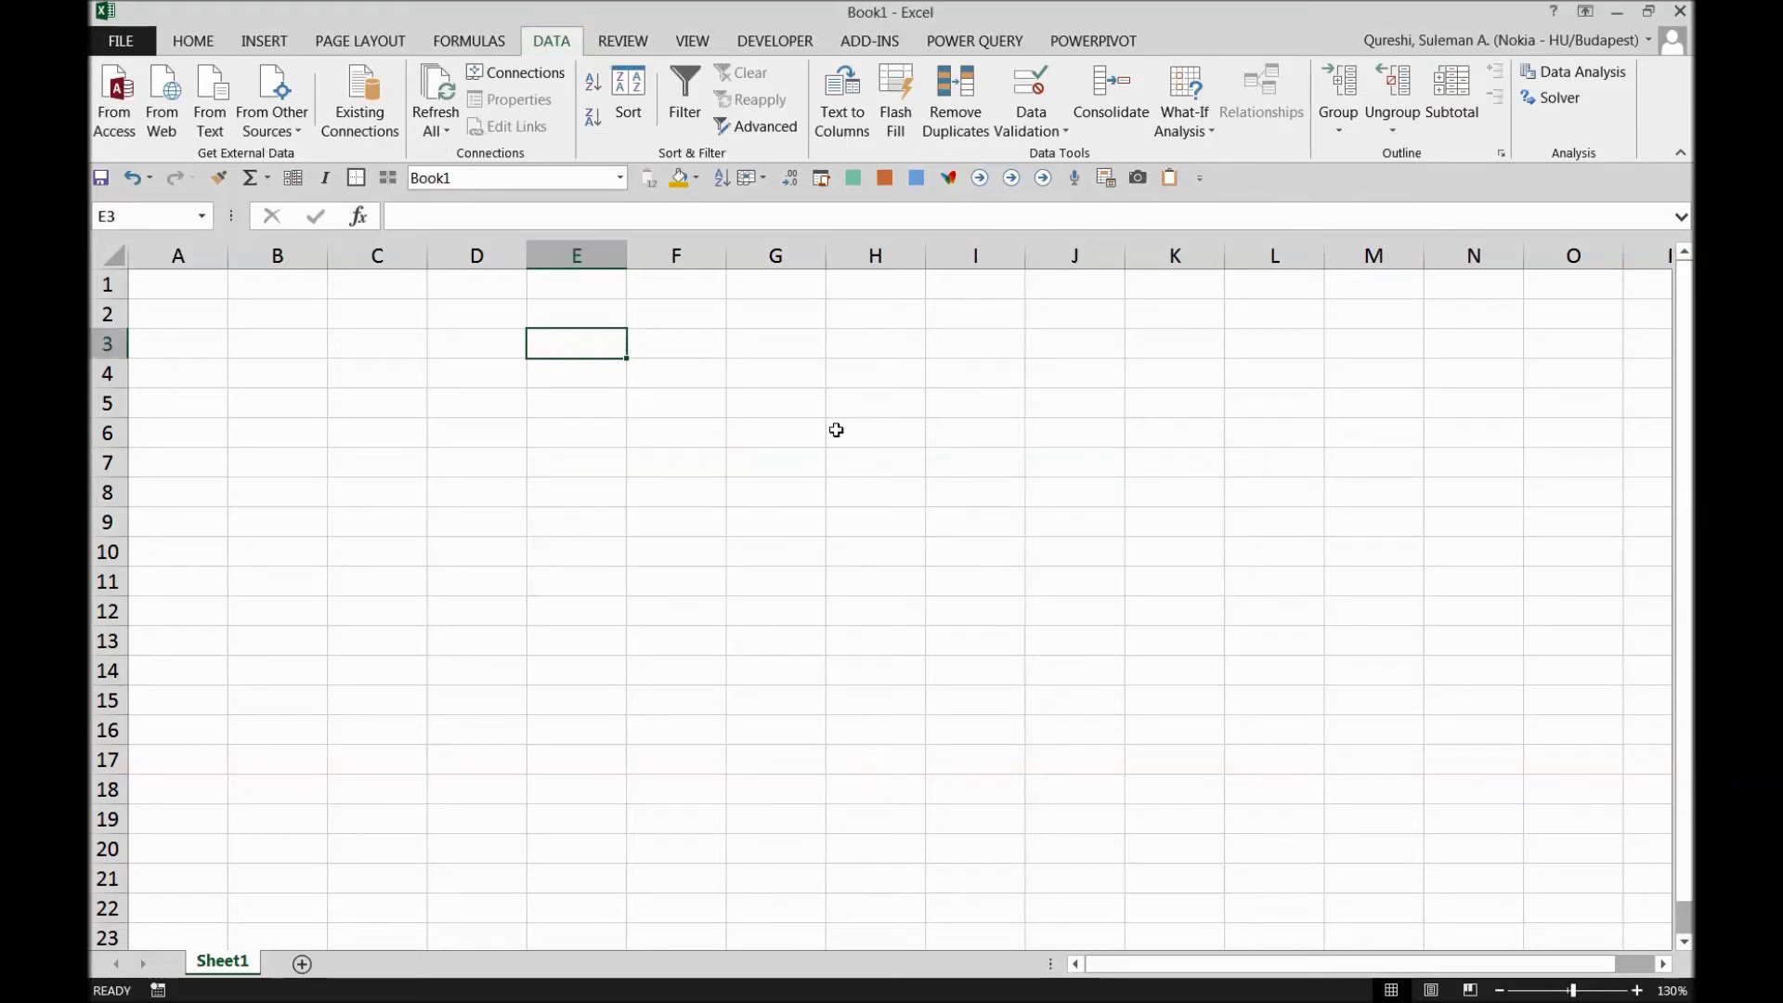
{"action": "left_click", "coordinate": [731, 405]}
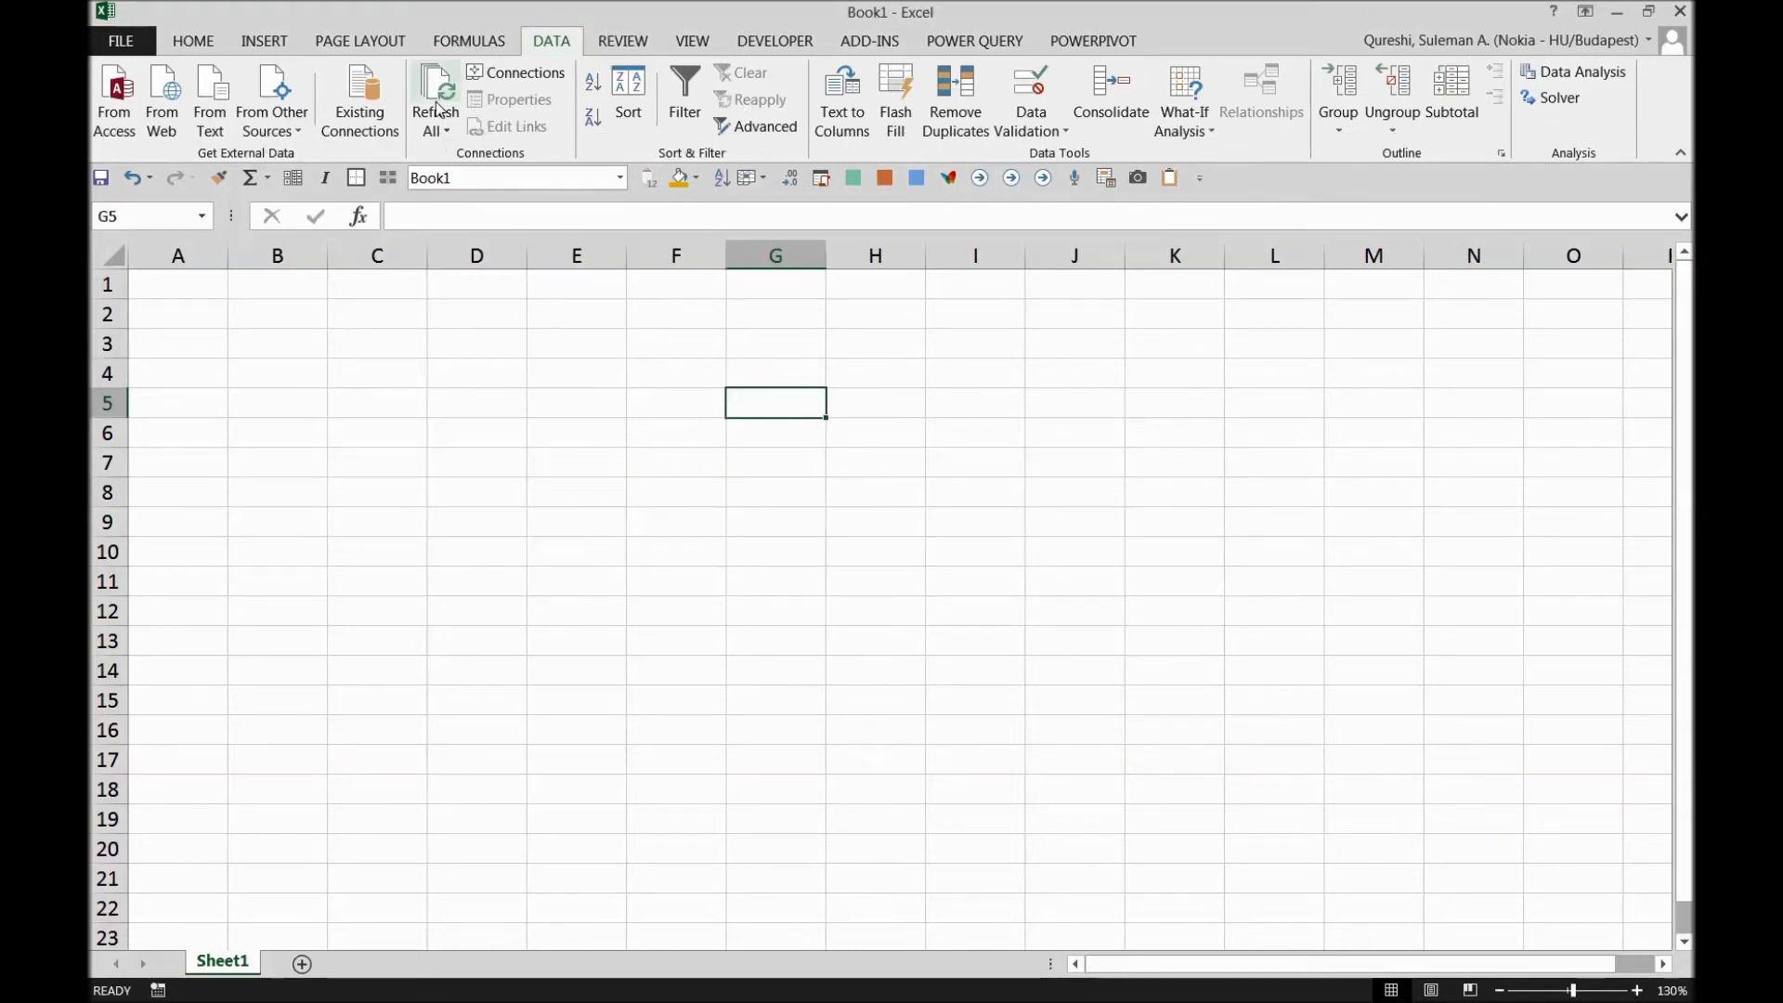
Return to the Home tab and select cells F7, E7 and E6, briefly showing KeyTips
{"action": "left_click", "coordinate": [207, 48]}
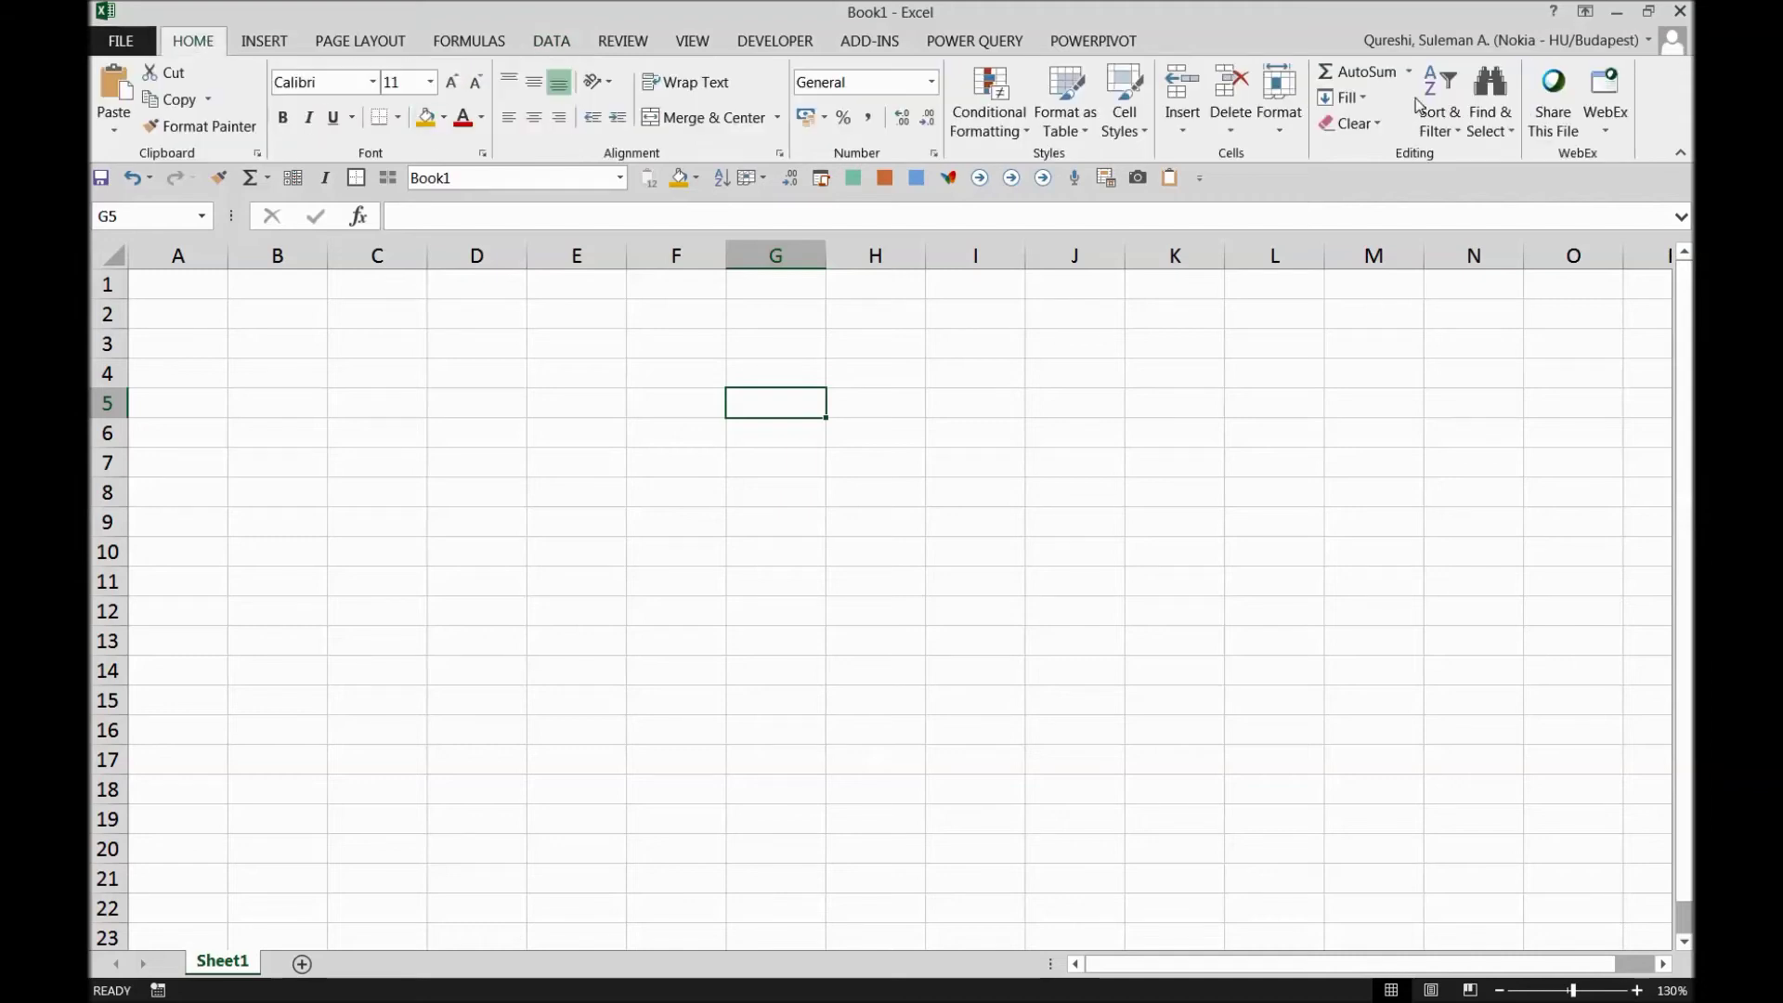
{"action": "left_click", "coordinate": [636, 474]}
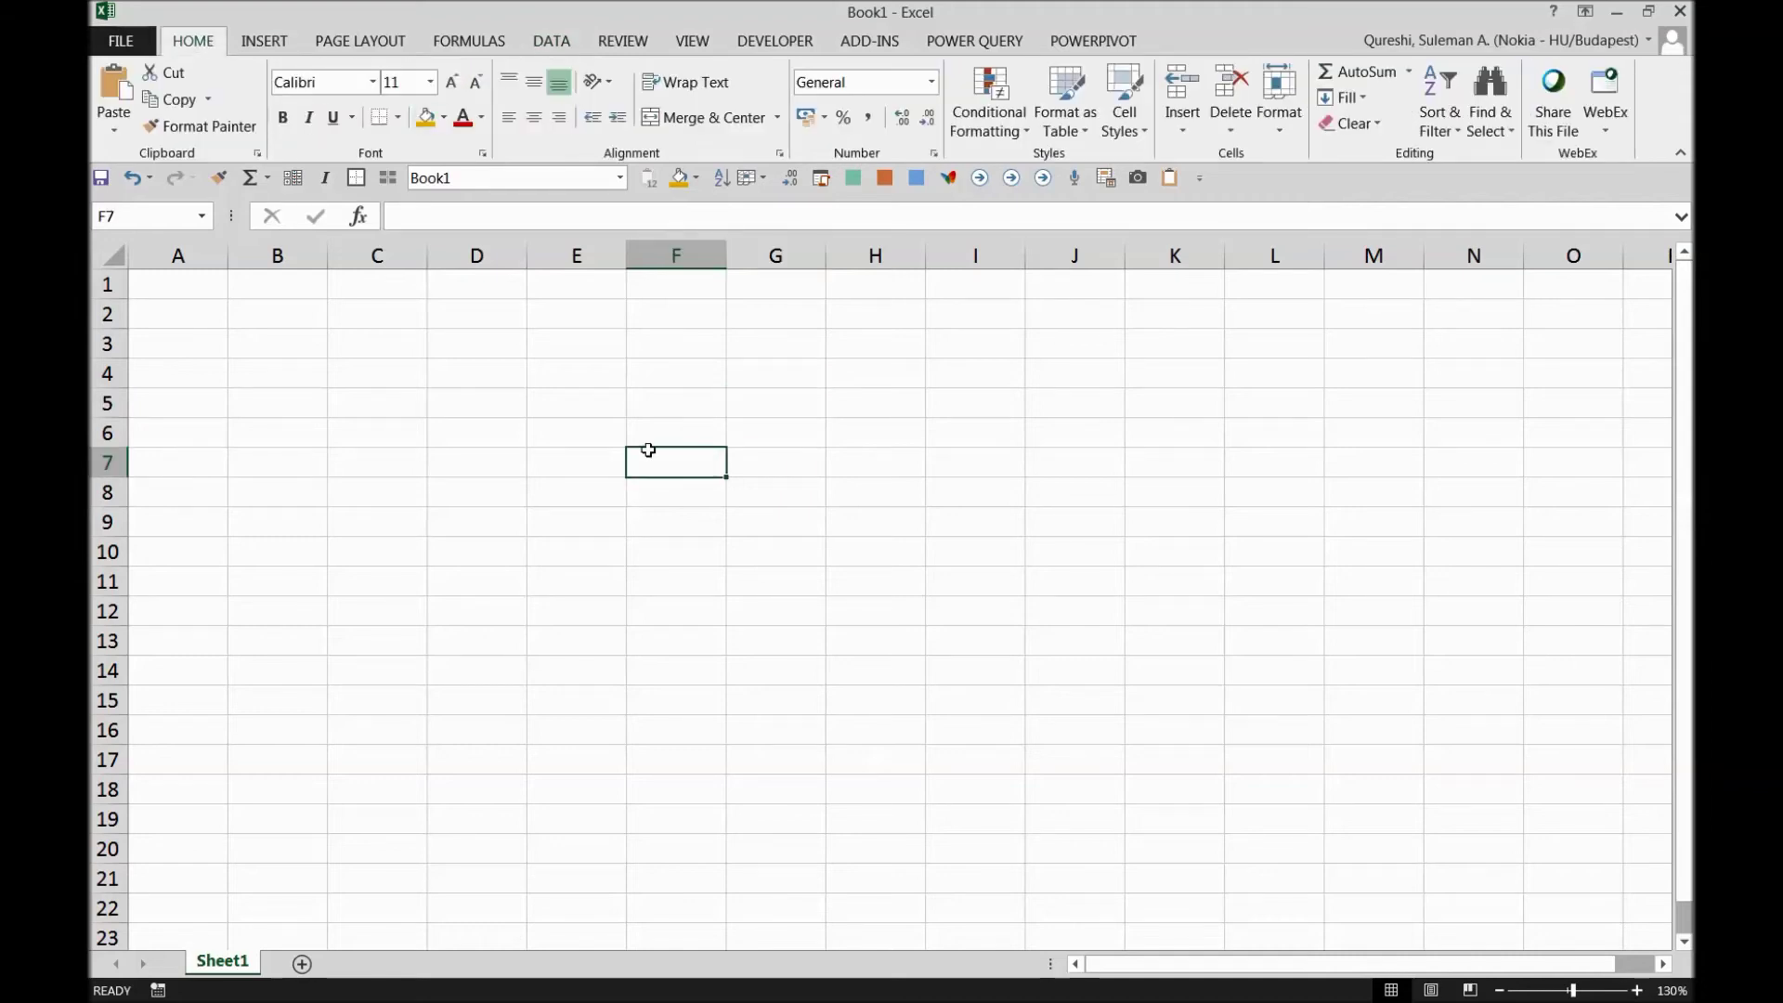
{"action": "left_click", "coordinate": [563, 455]}
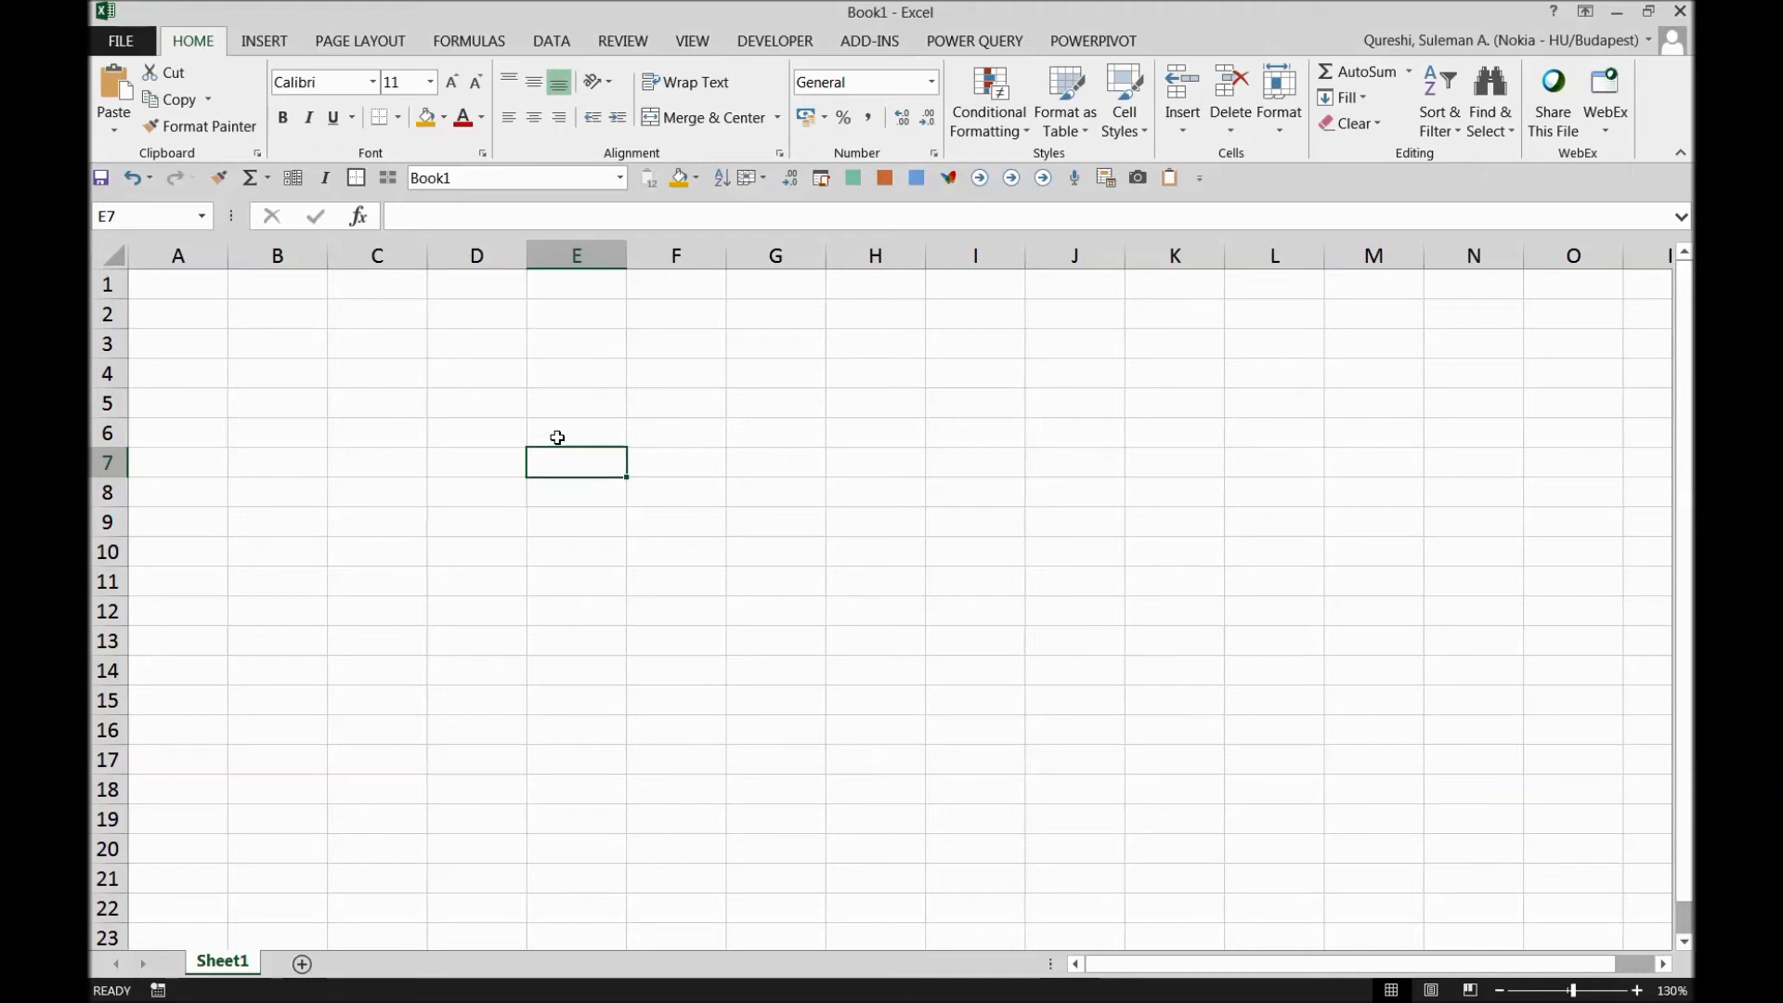
{"action": "key", "text": "alt"}
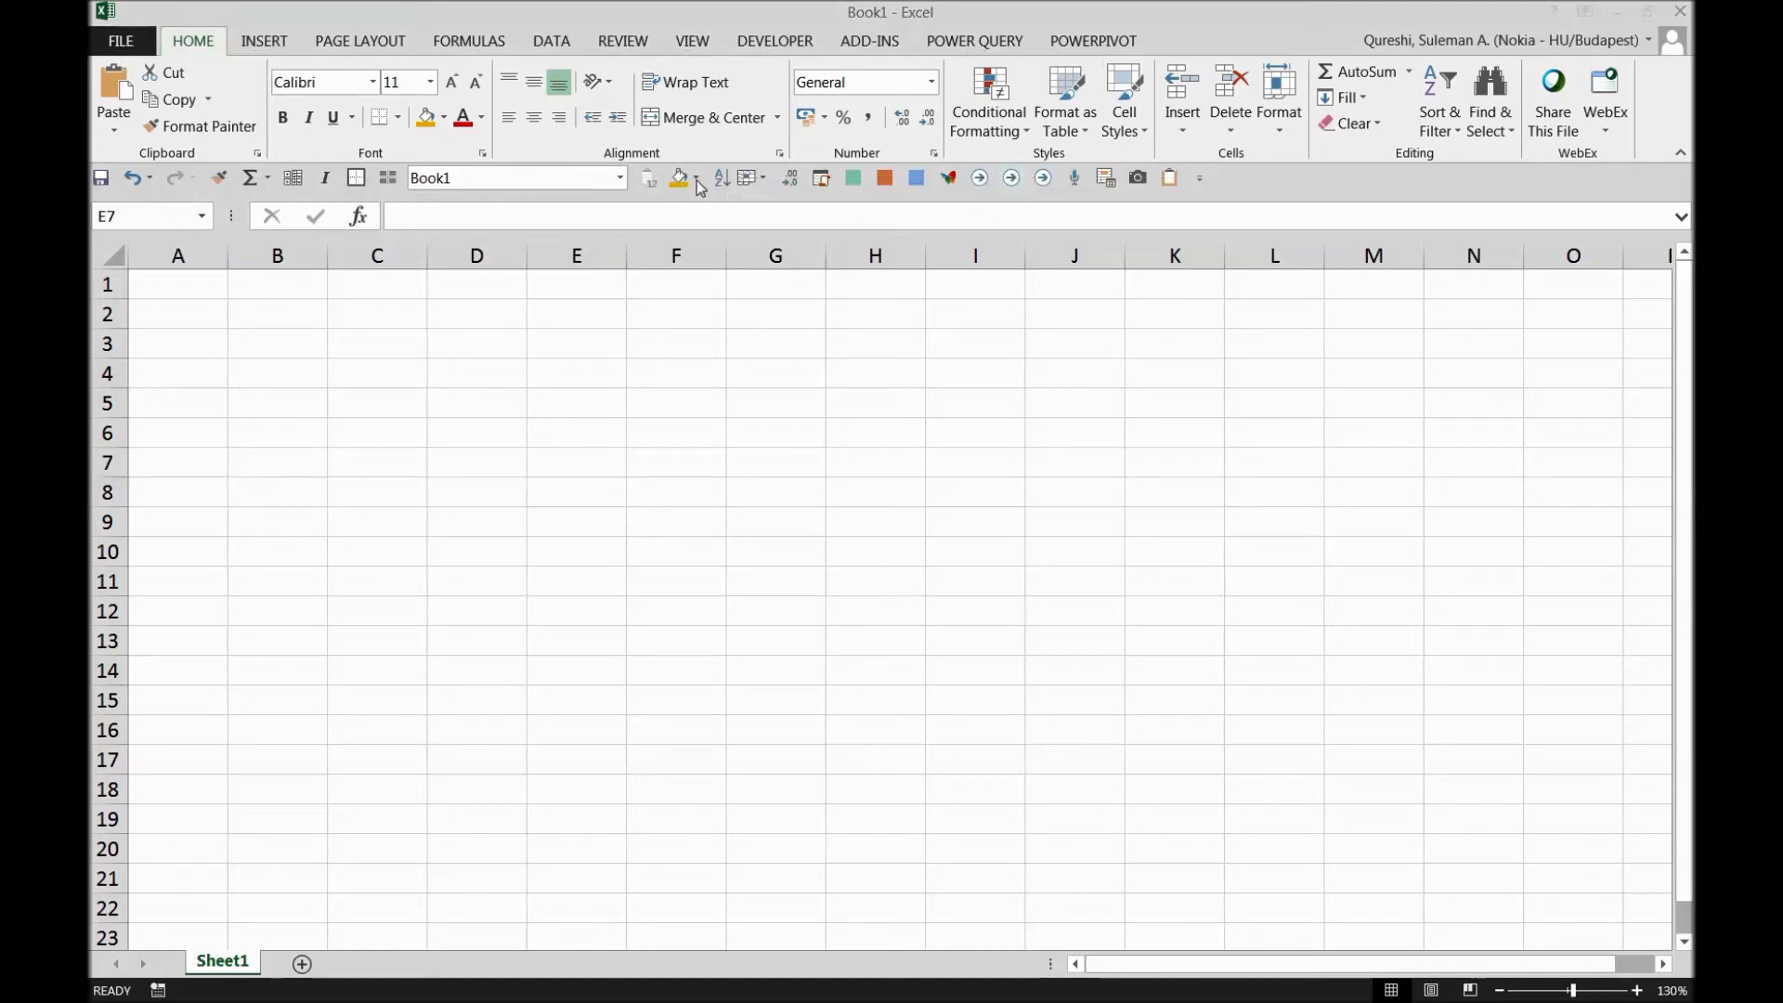
{"action": "left_click", "coordinate": [609, 438]}
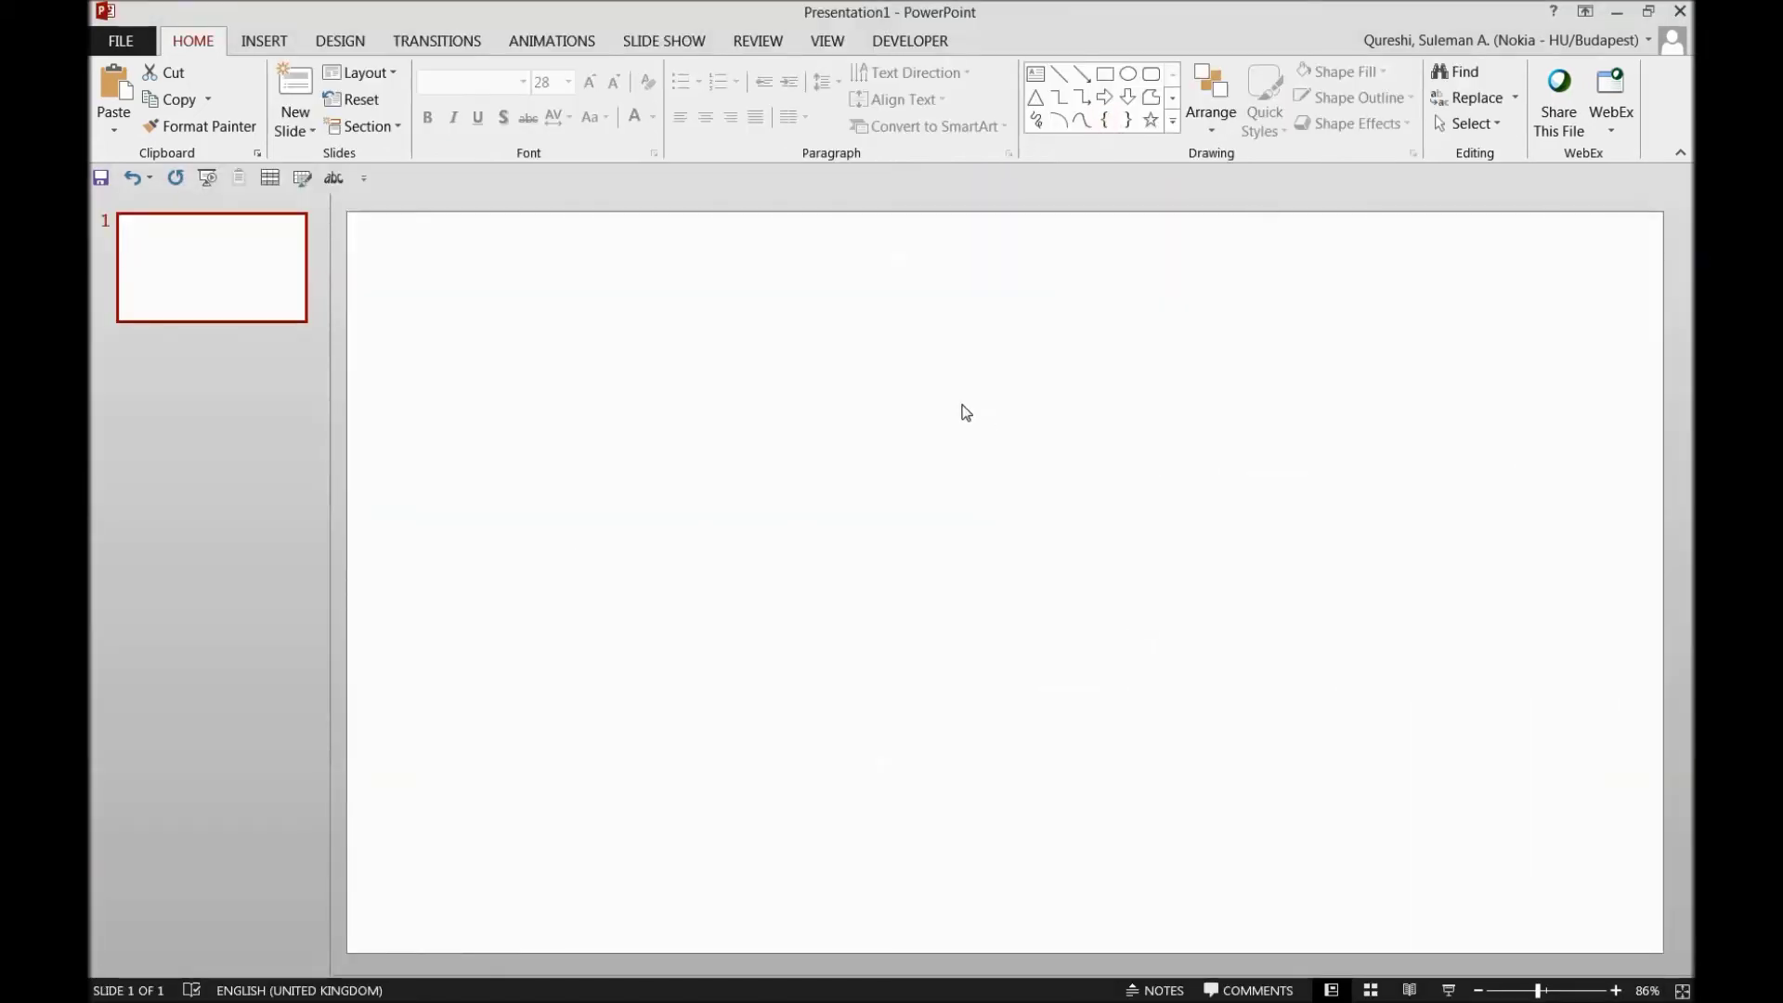
On the blank slide, open the Design tab via KeyTips and expand then close the Themes gallery
{"action": "left_click", "coordinate": [965, 414]}
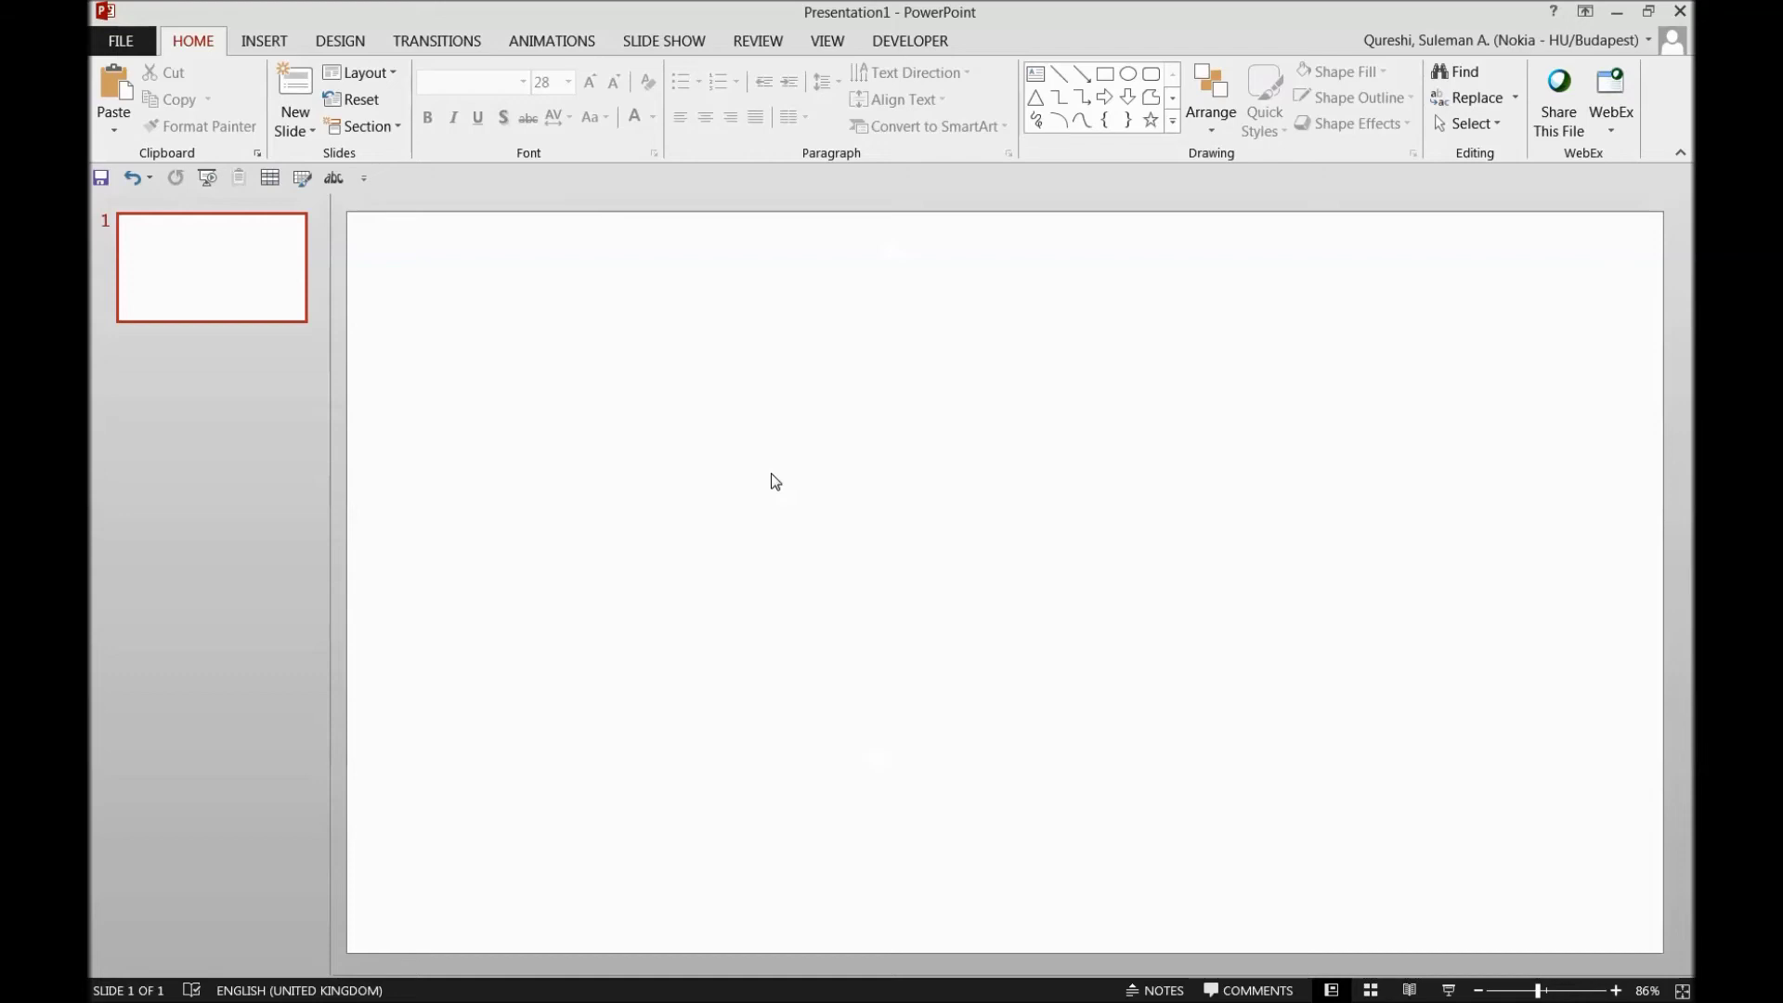
{"action": "key", "text": "alt"}
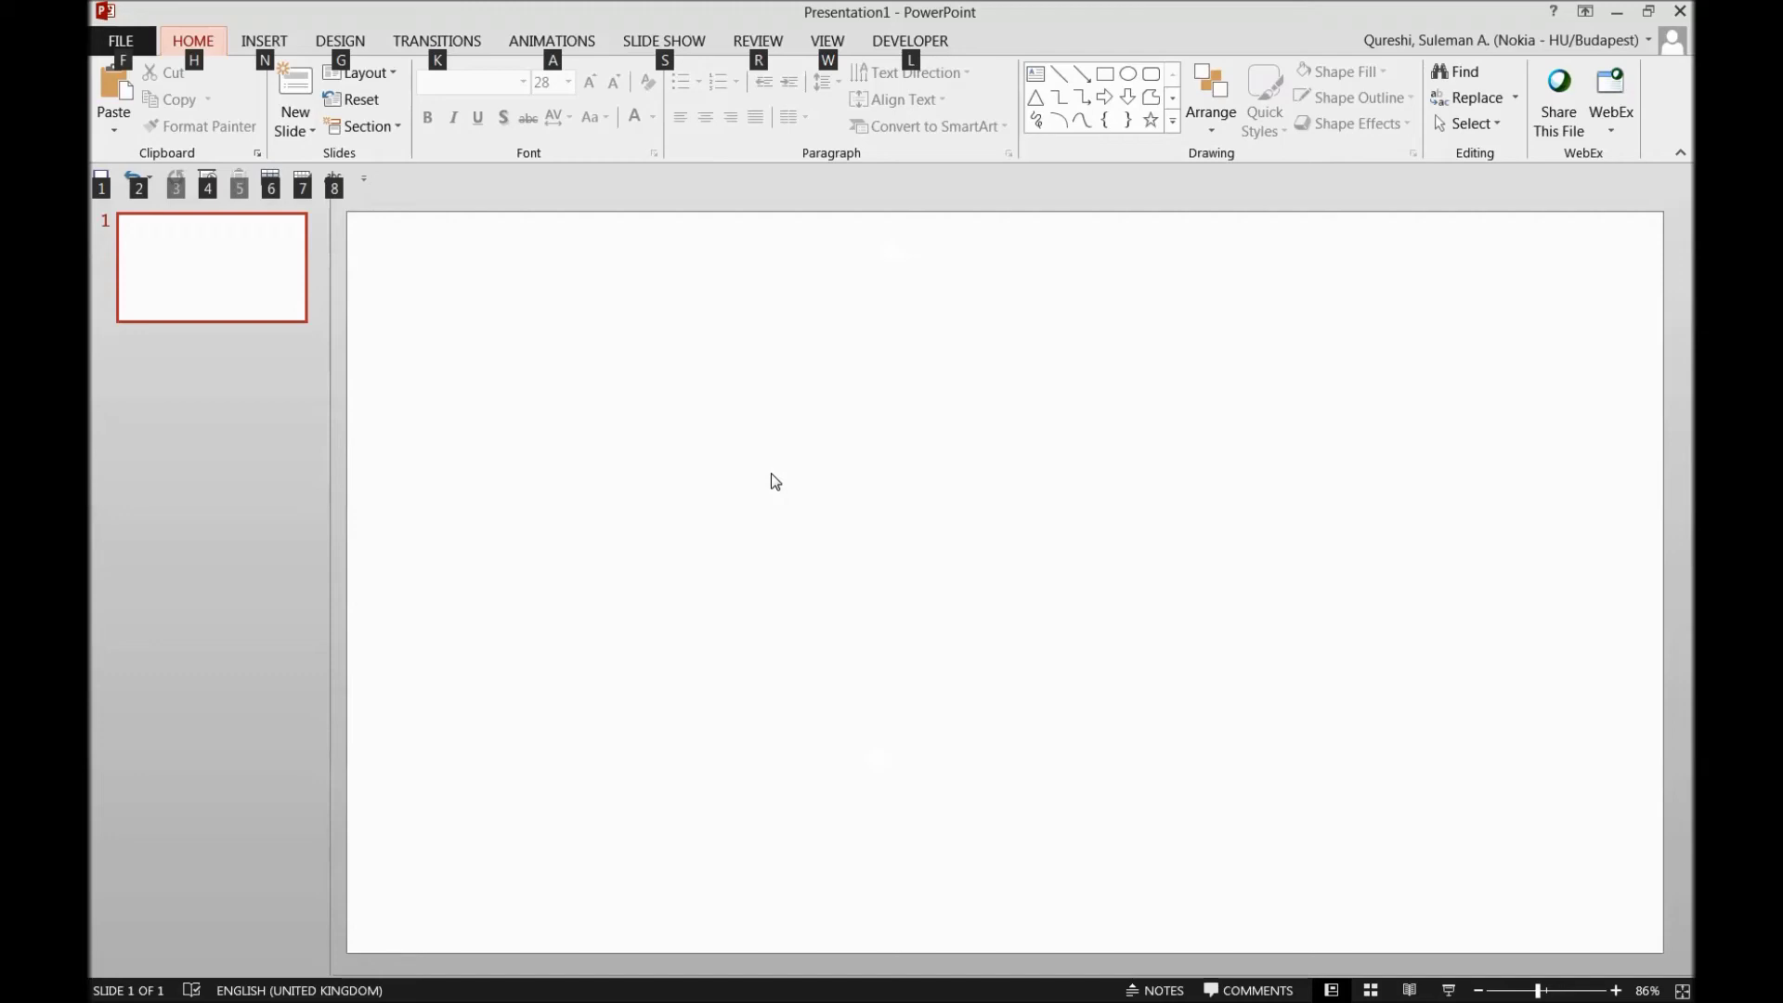
{"action": "key", "text": "g"}
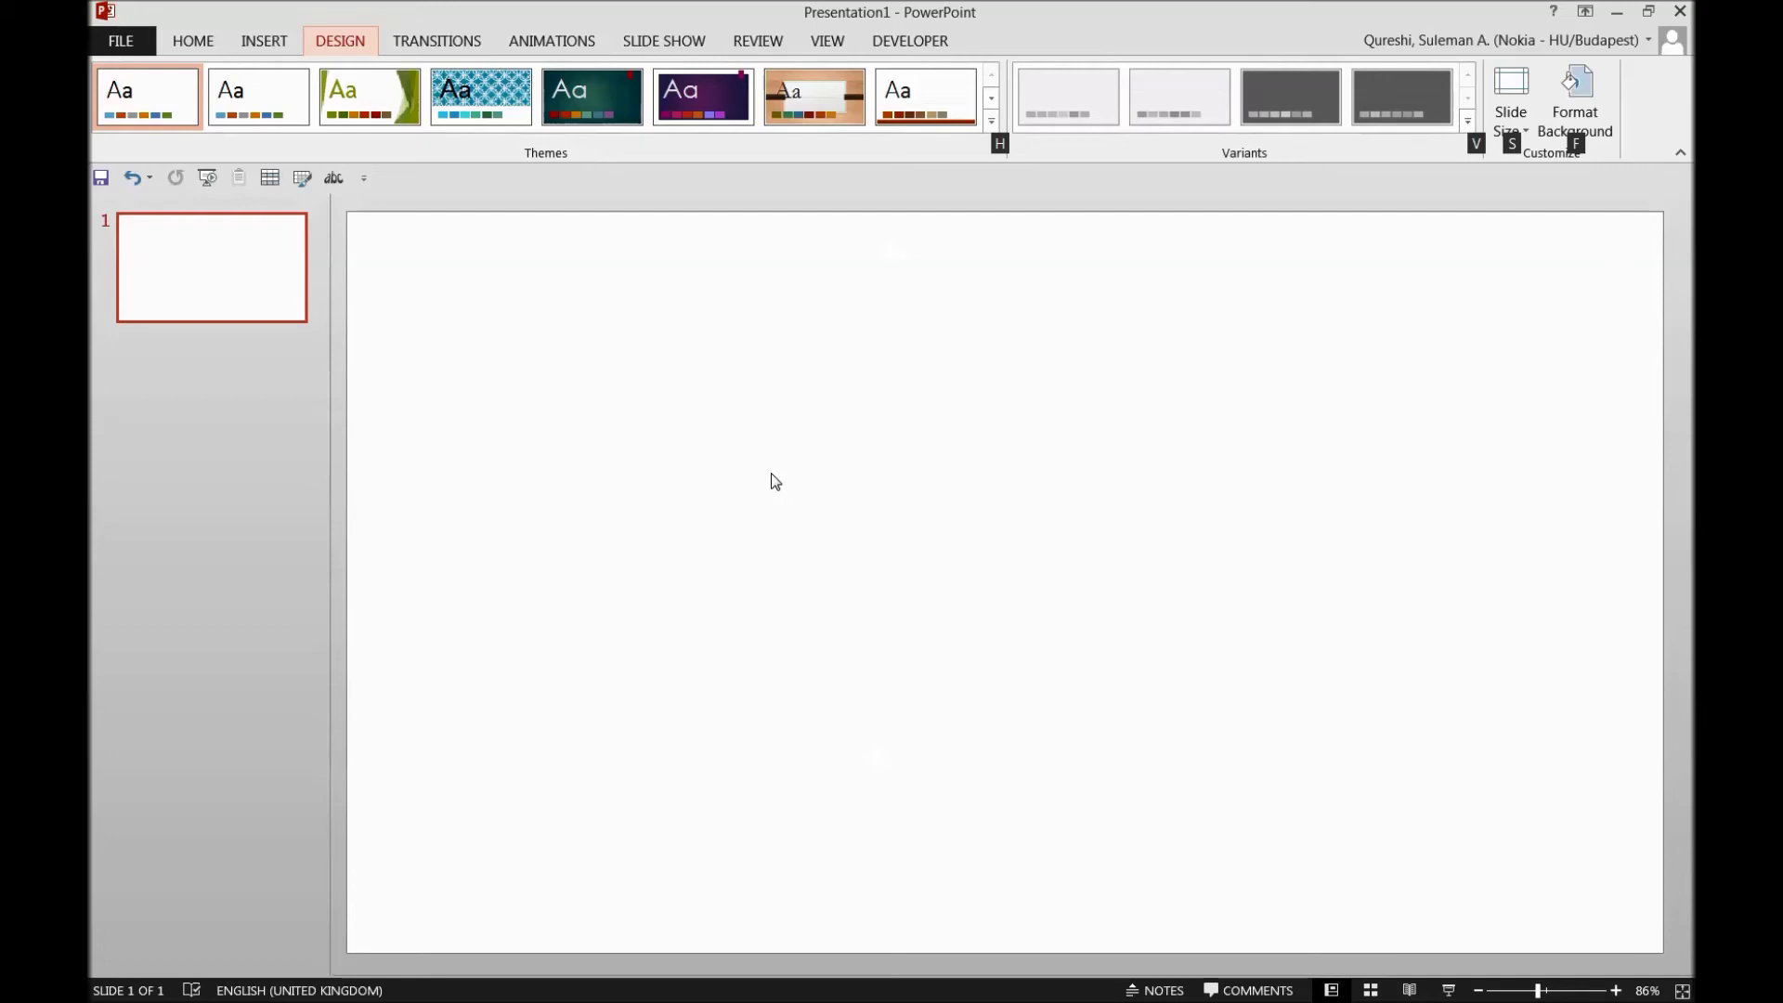
{"action": "key", "text": "h"}
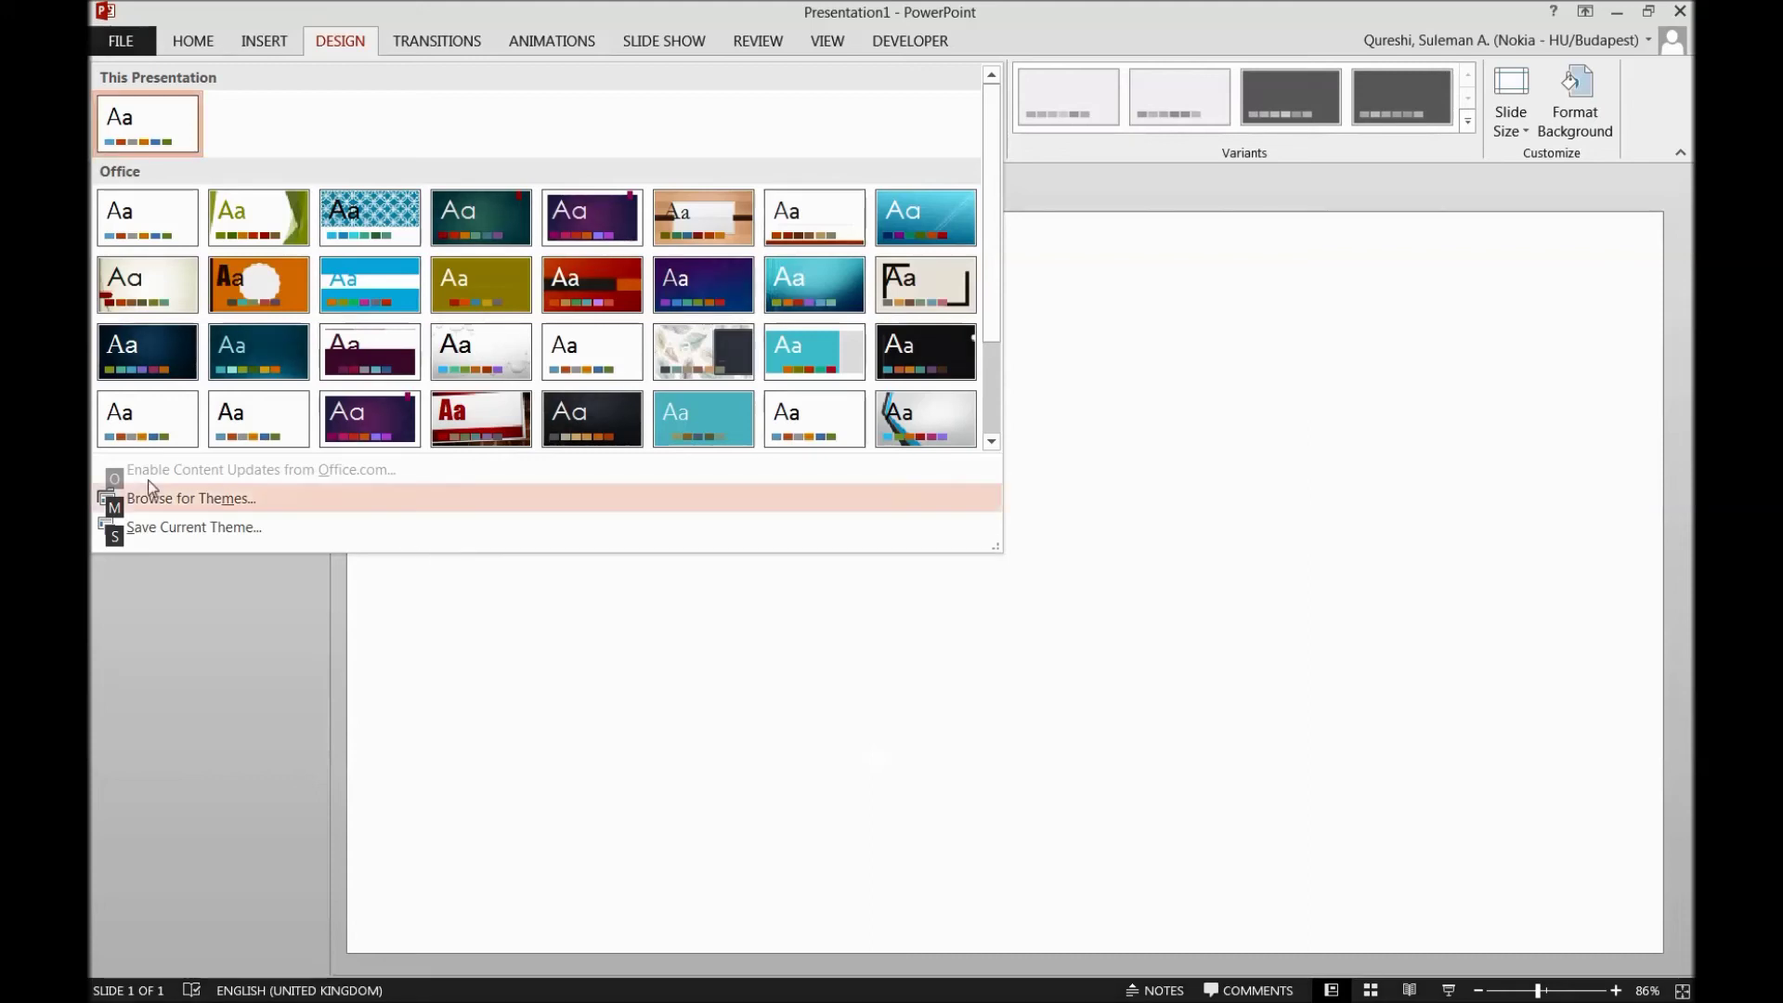
{"action": "key", "text": "Escape"}
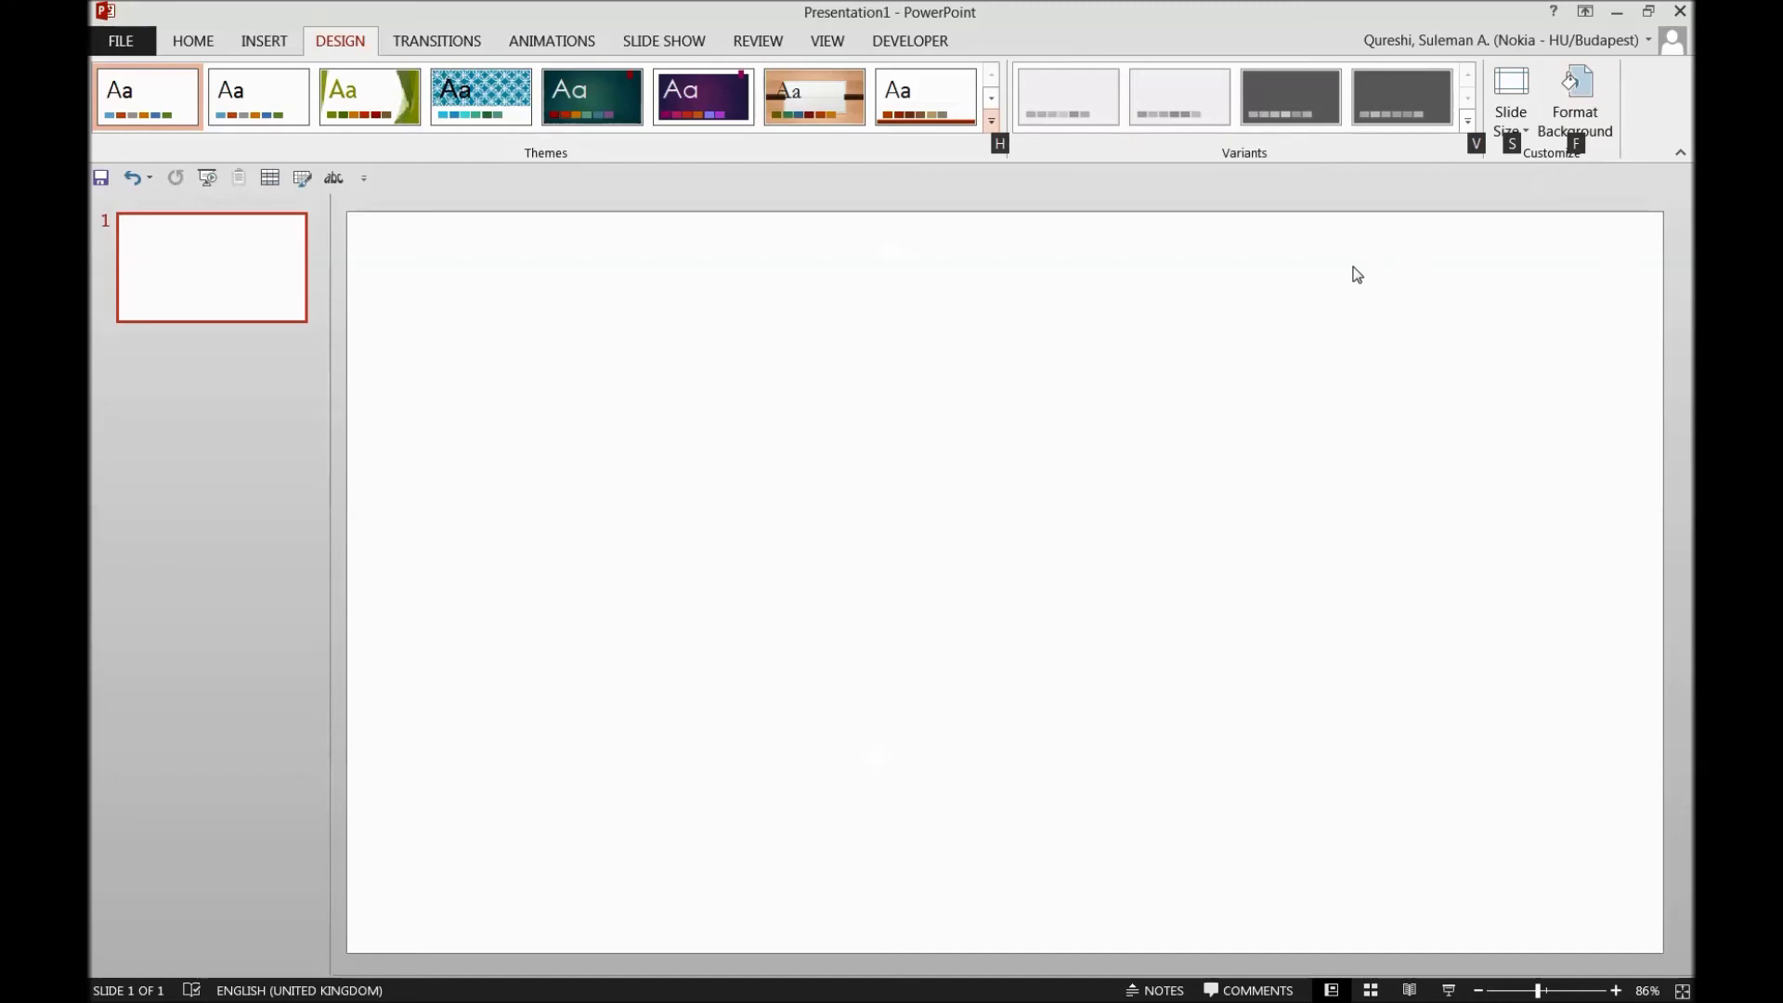
{"action": "left_click", "coordinate": [1571, 148]}
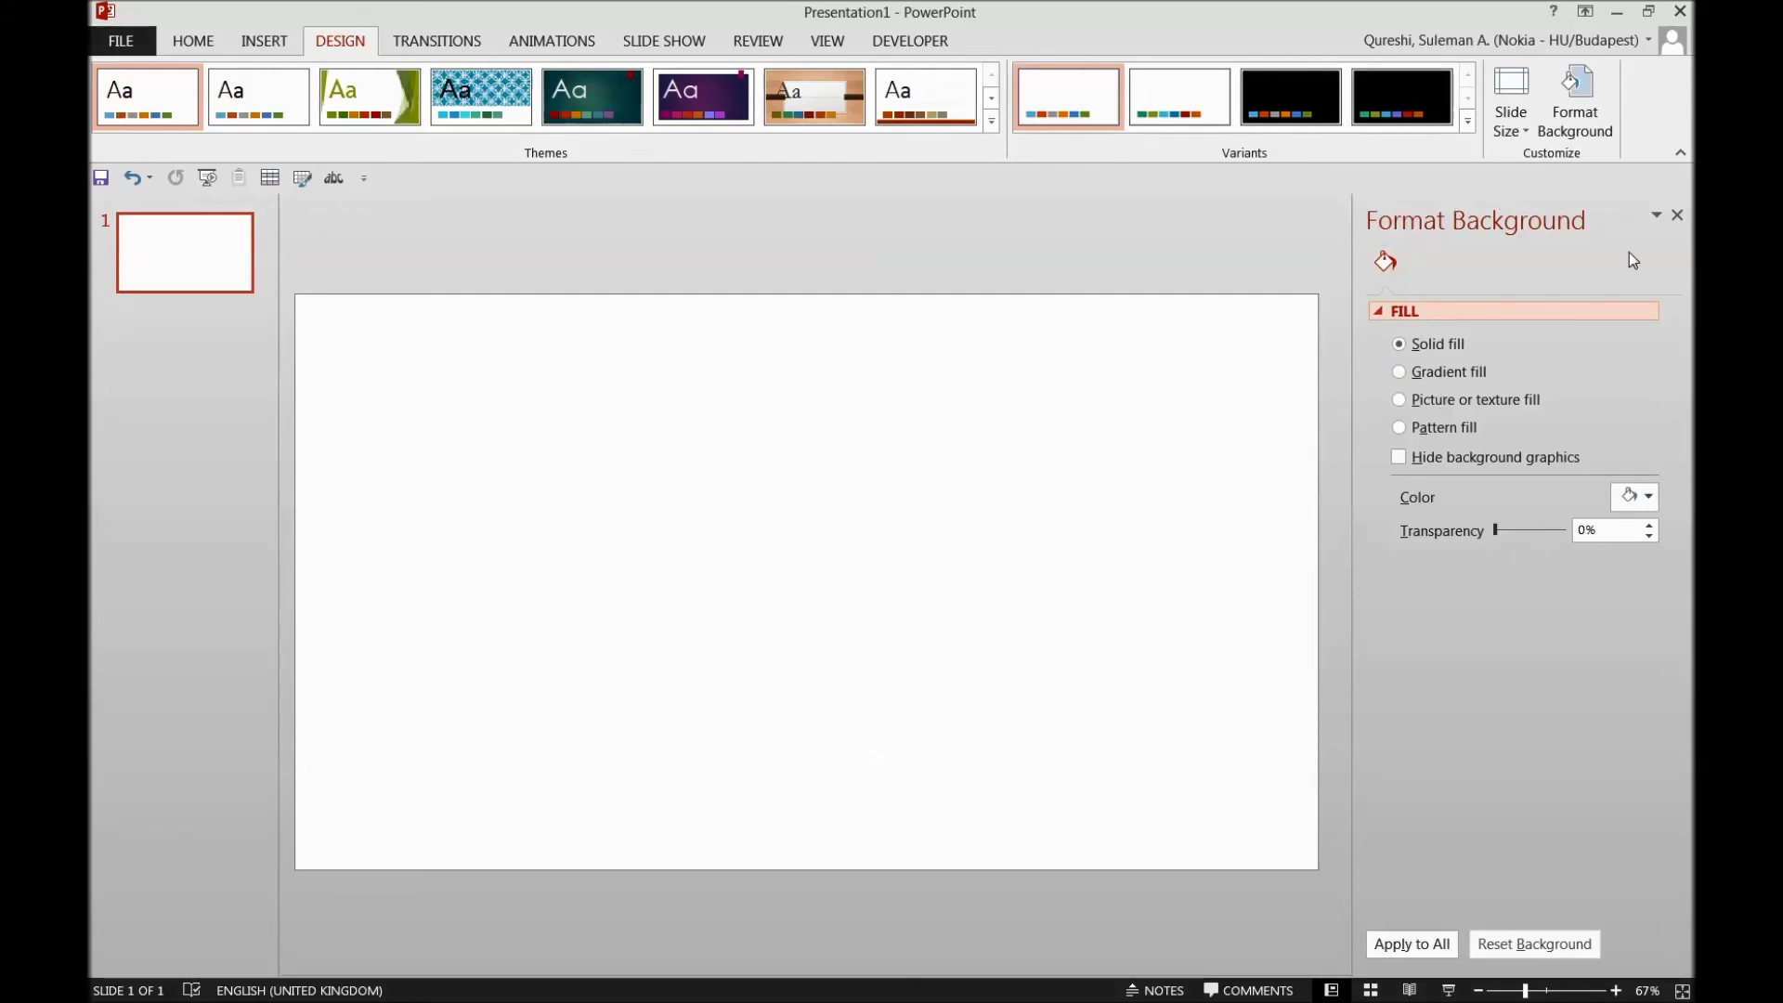
Close the Format Background pane, paste the Alt key image onto the slide, and deselect it
{"action": "left_click", "coordinate": [1677, 215]}
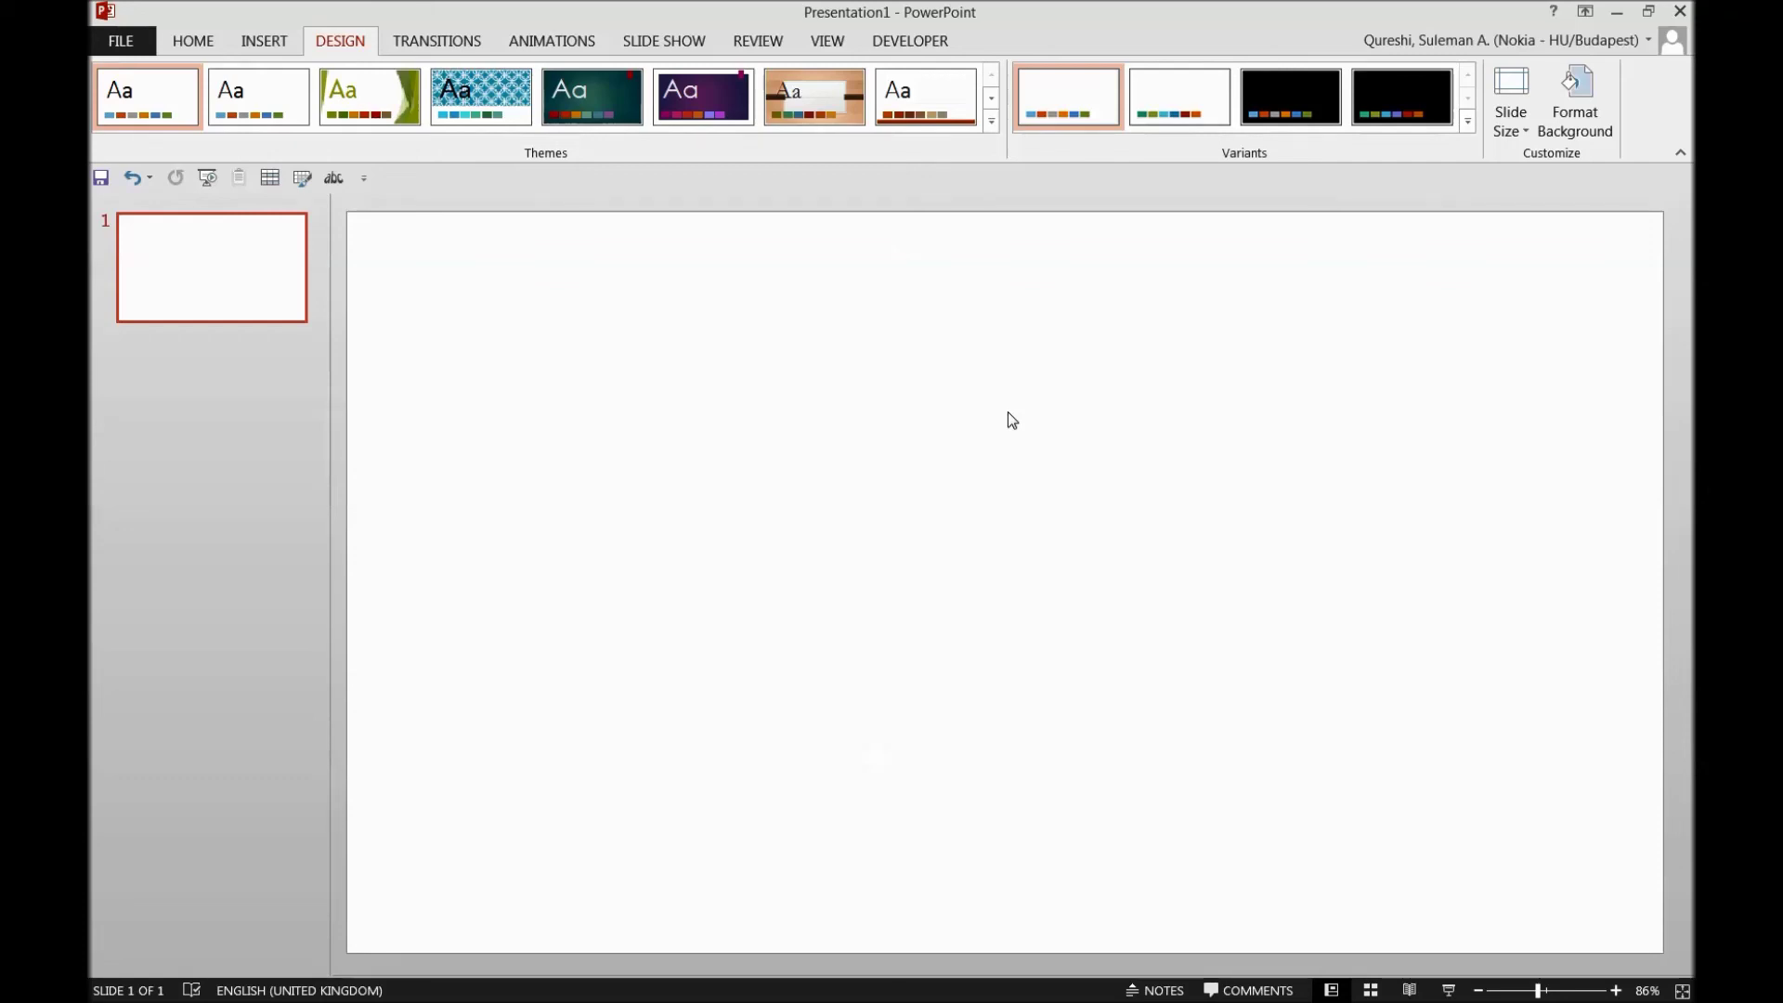
{"action": "key", "text": "ctrl+v"}
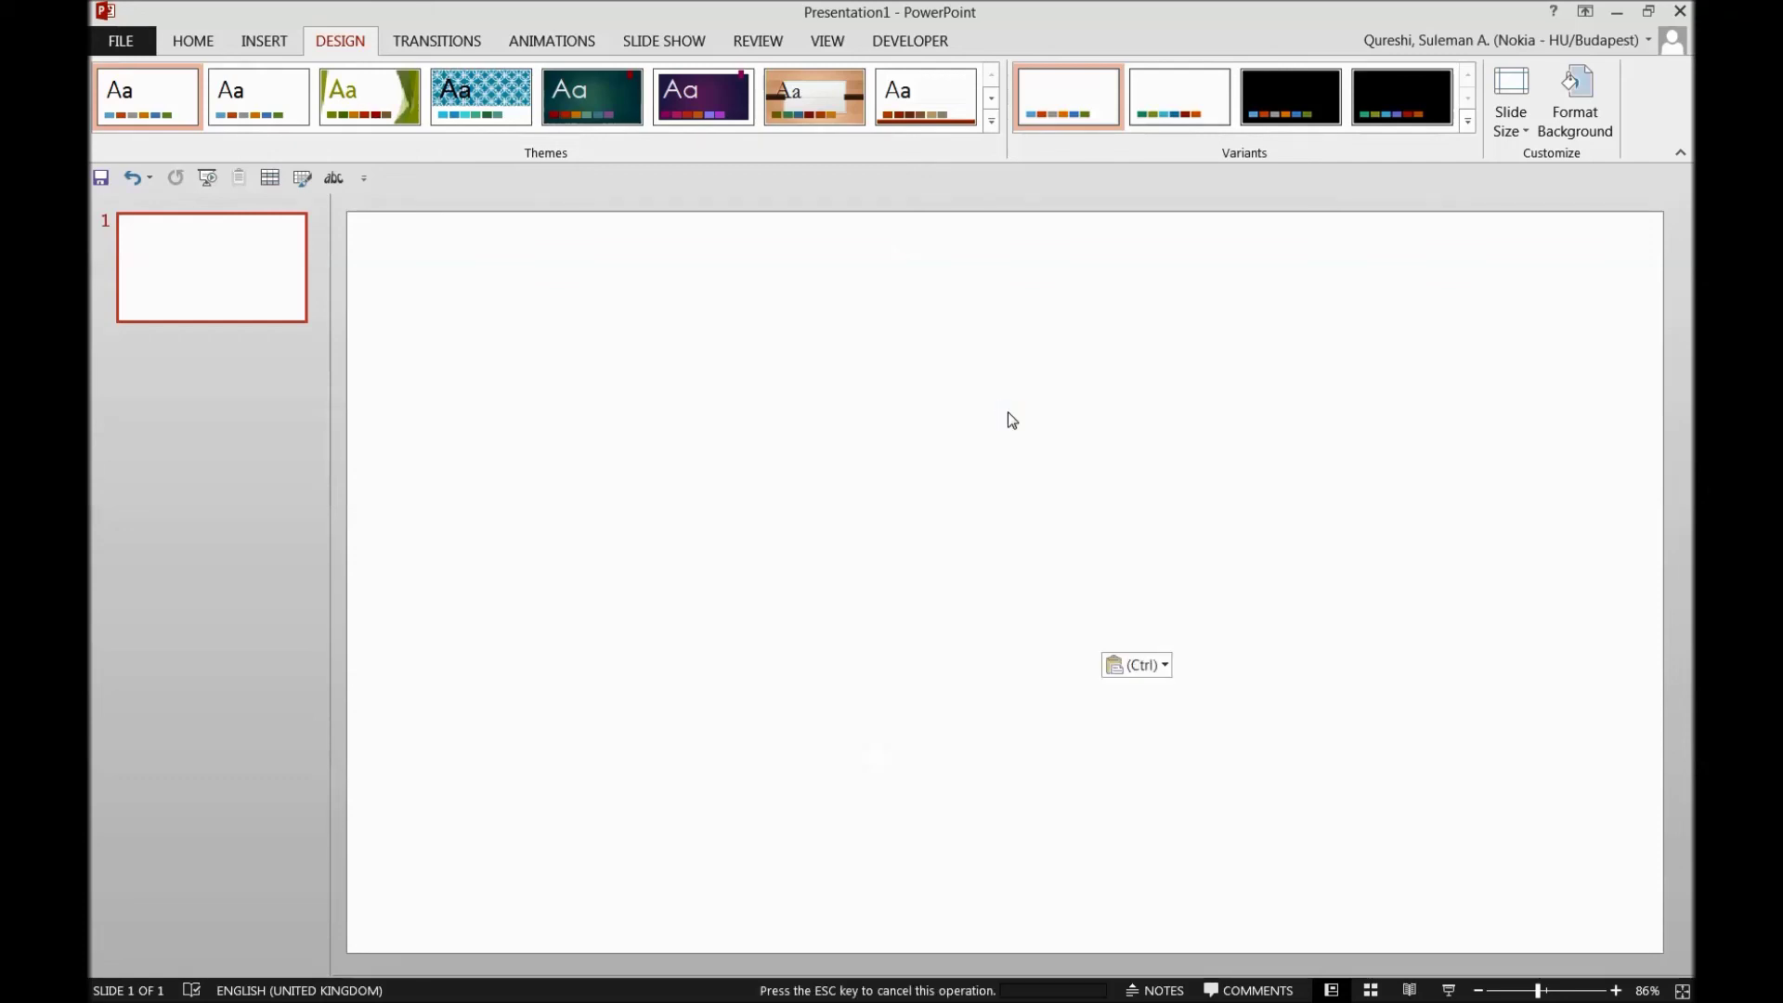
{"action": "left_click", "coordinate": [1330, 520]}
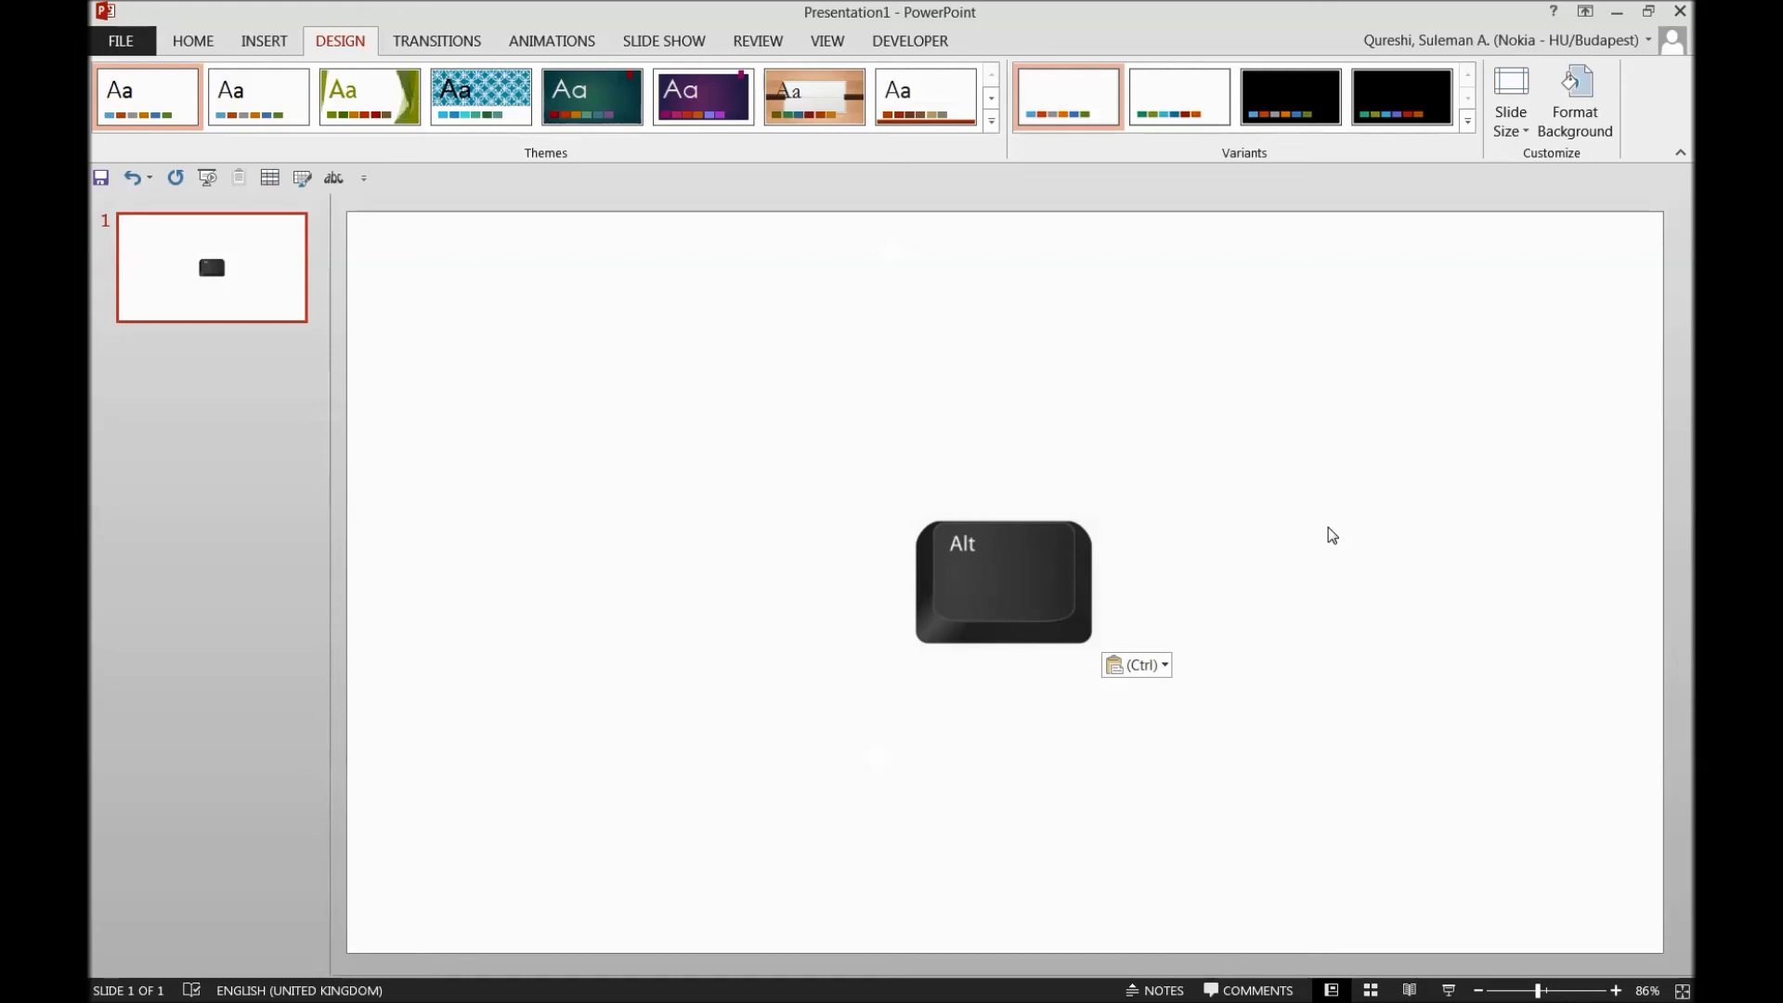
Return to the Excel workbook and display its ribbon and Quick Access Toolbar KeyTips
{"action": "key", "text": "alt+Tab"}
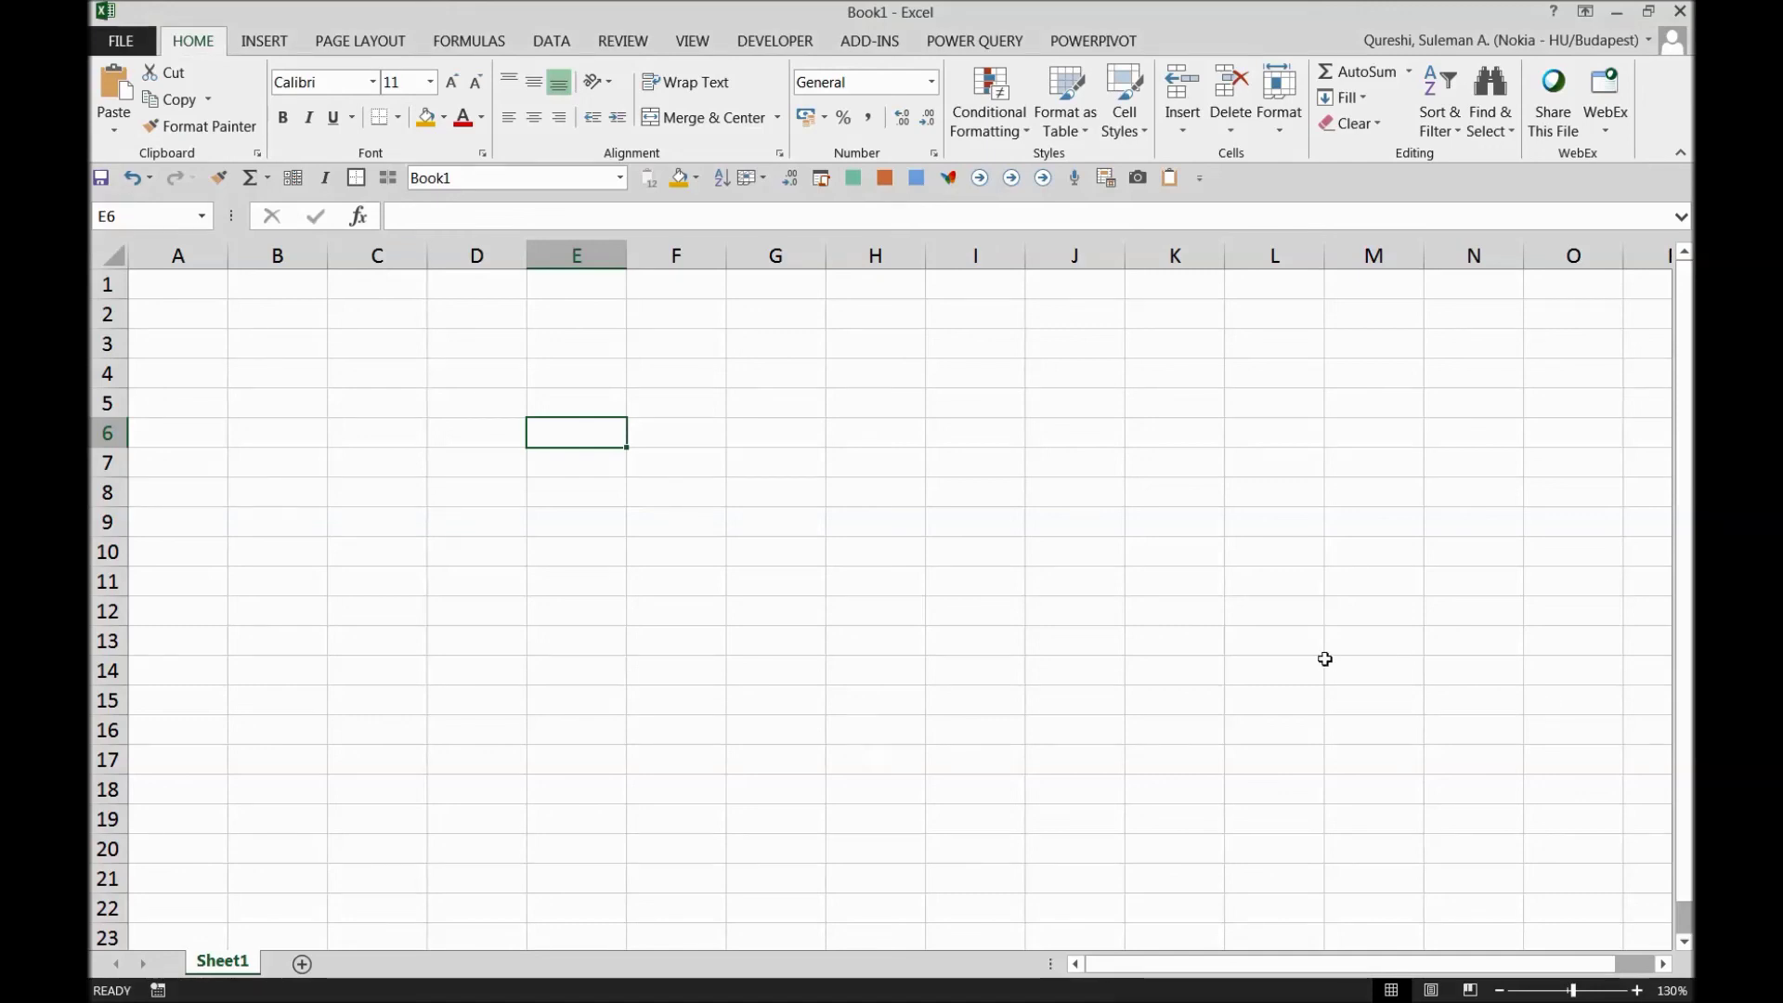
{"action": "key", "text": "alt"}
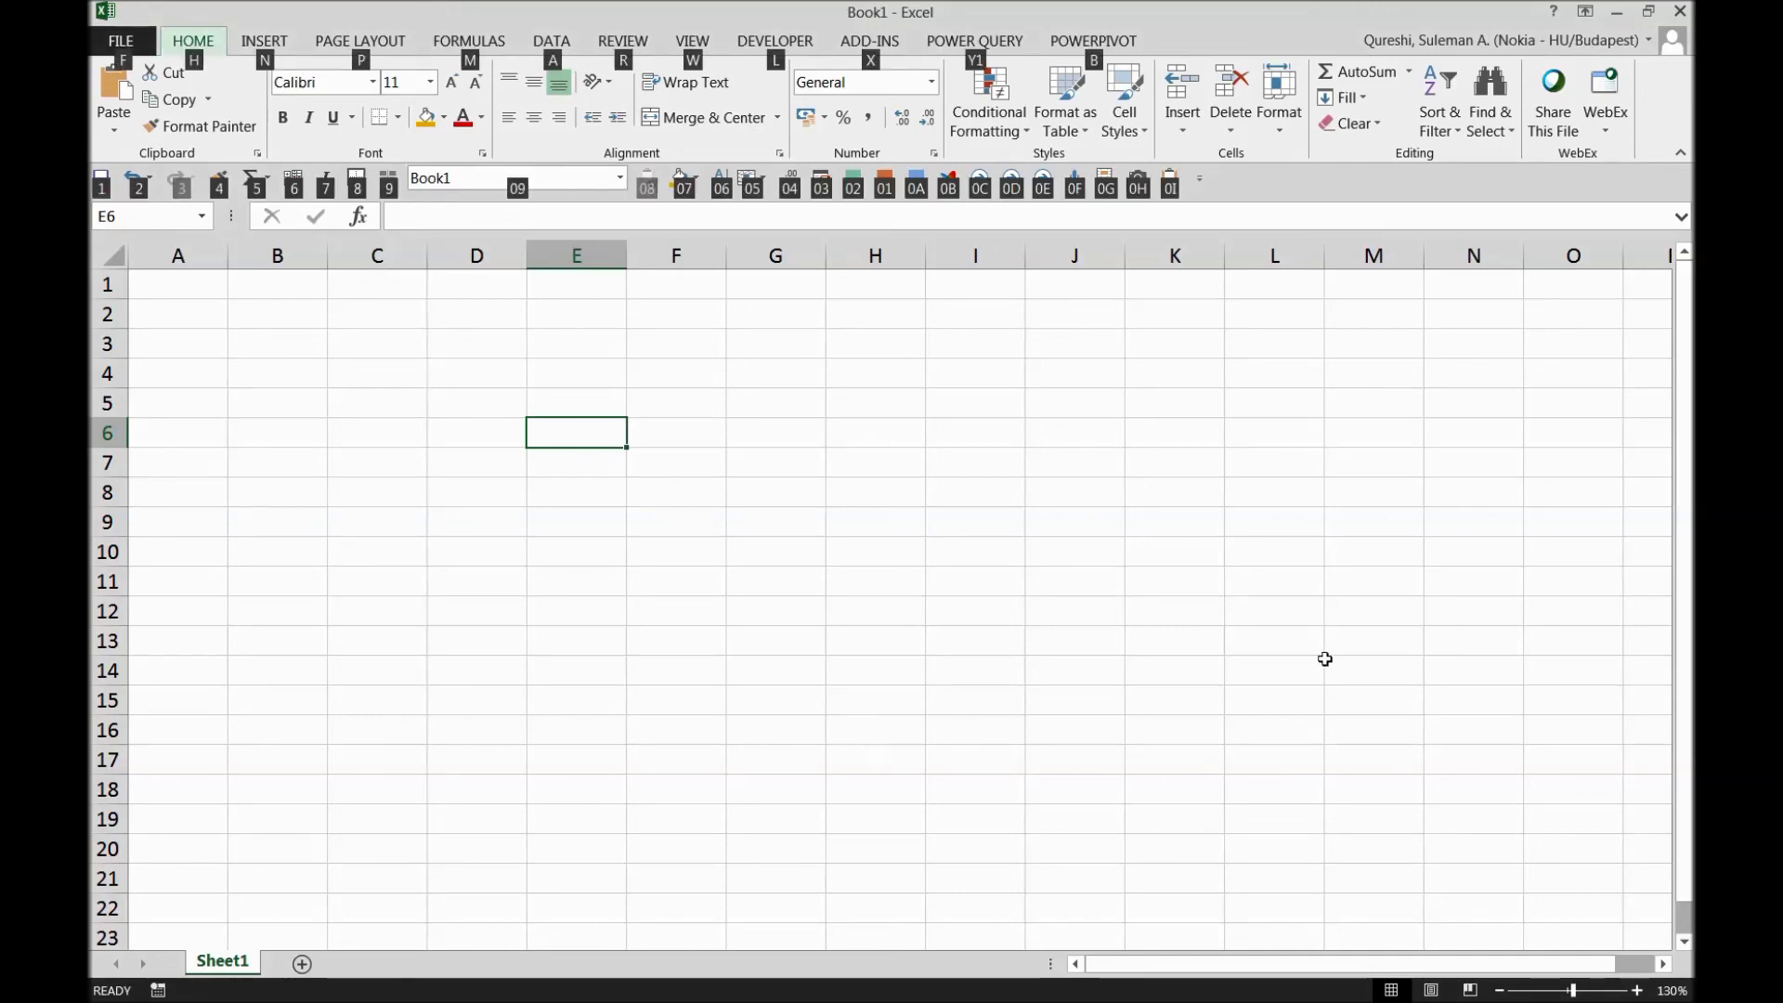